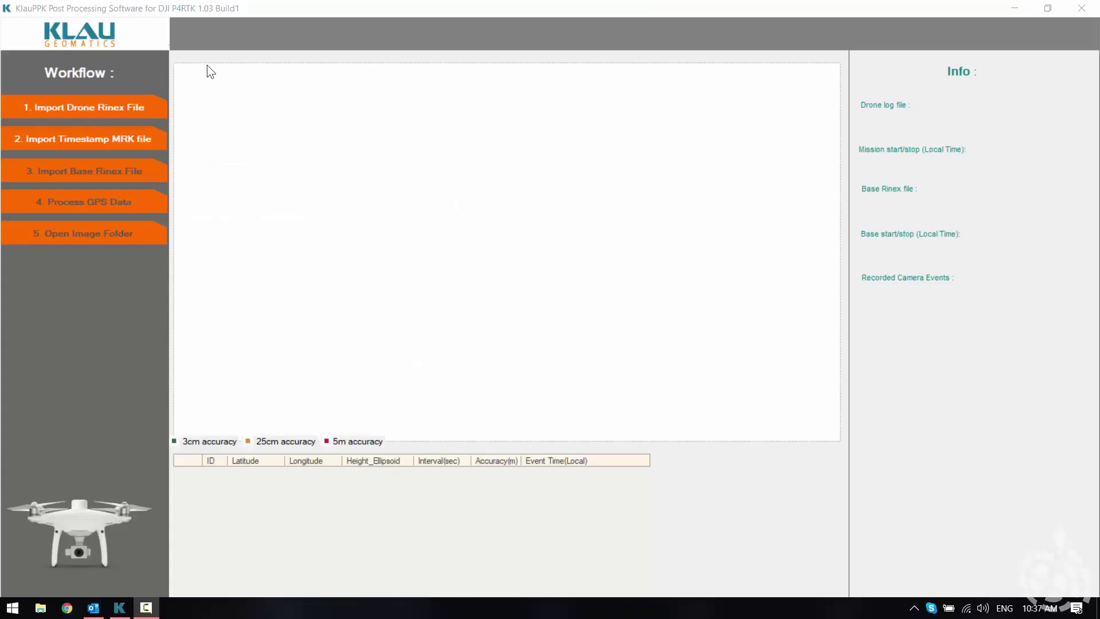
- Import 100_0006_Rinex.obs as the drone log and 100_0006_Timestamp.MRK as the timestamp file
{"action": "left_click", "coordinate": [72, 110]}
{"action": "left_click_drag", "start_coordinate": [202, 30], "coordinate": [327, 46]}
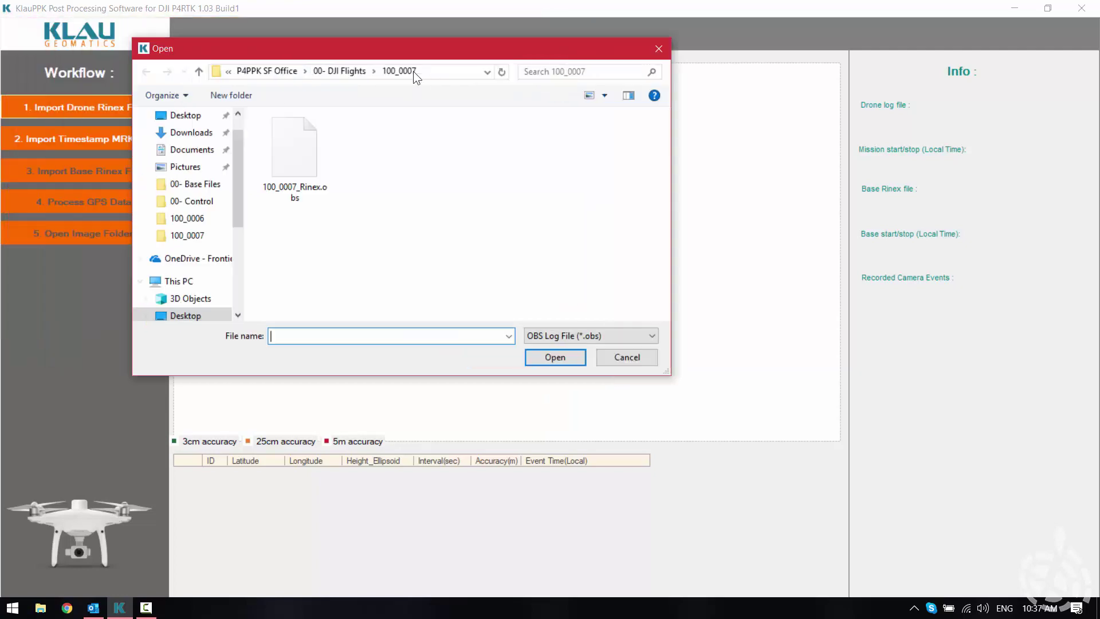
{"action": "left_click", "coordinate": [435, 109]}
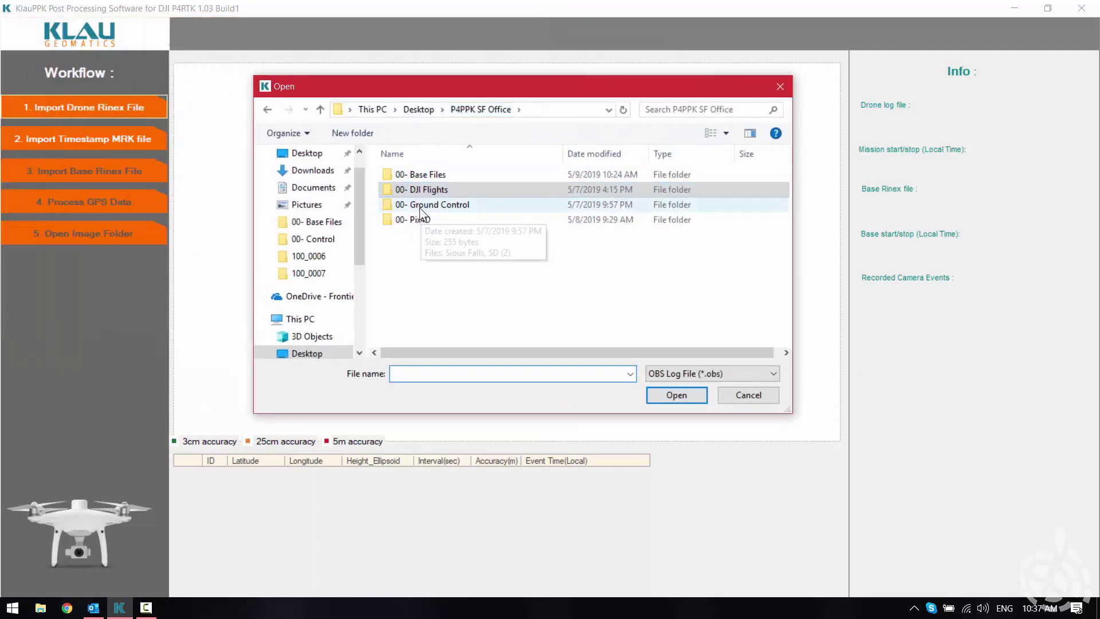
{"action": "double_click", "coordinate": [428, 188]}
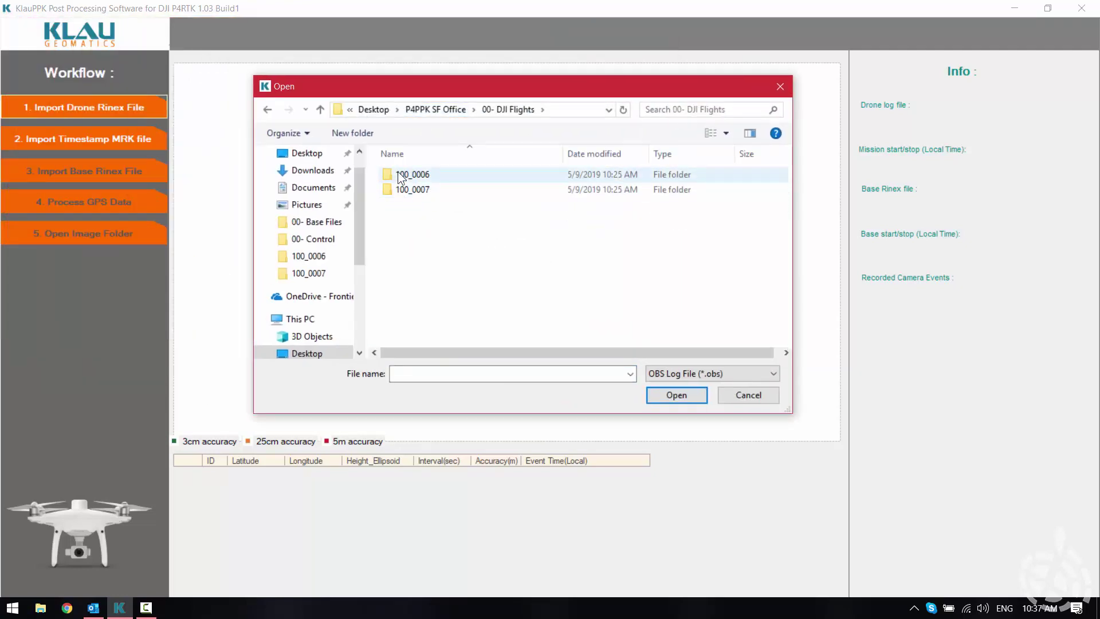
{"action": "double_click", "coordinate": [427, 175]}
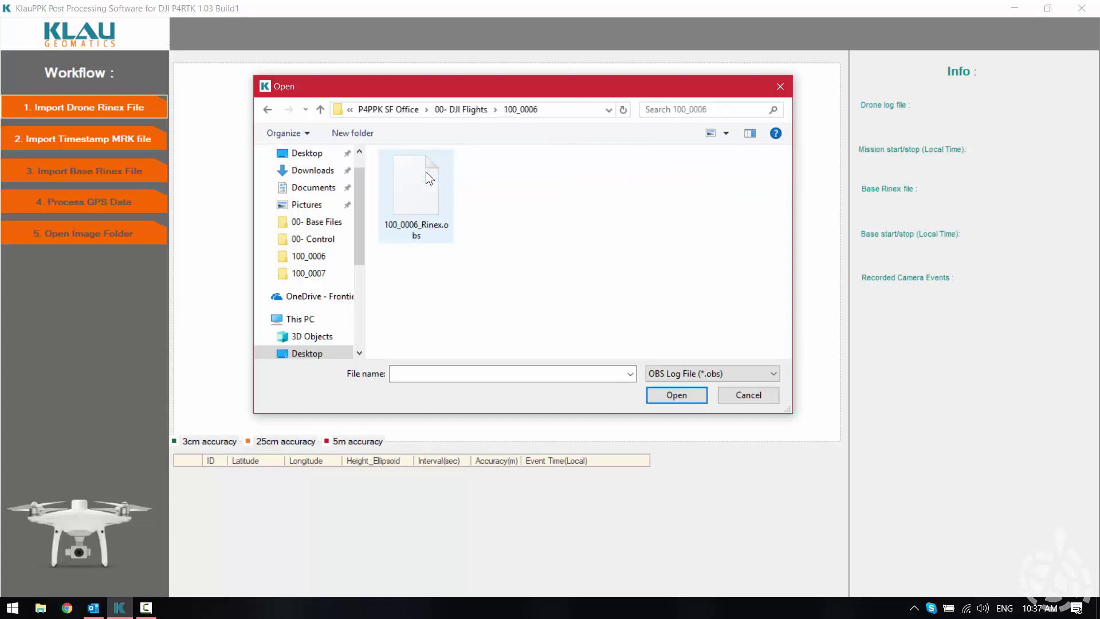
{"action": "double_click", "coordinate": [408, 227]}
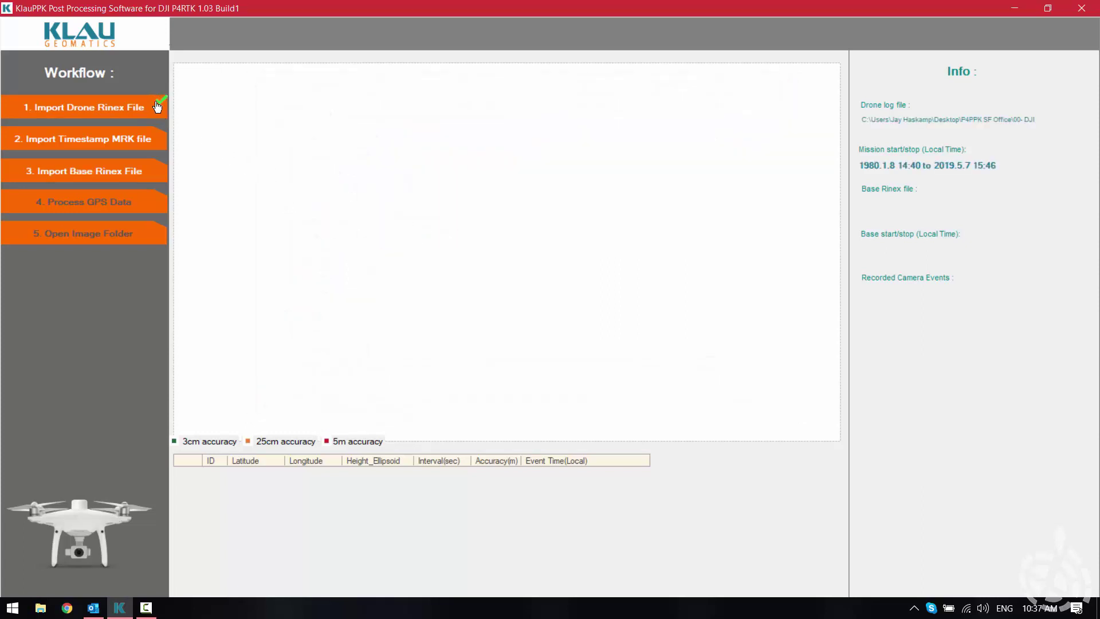
{"action": "left_click", "coordinate": [140, 139]}
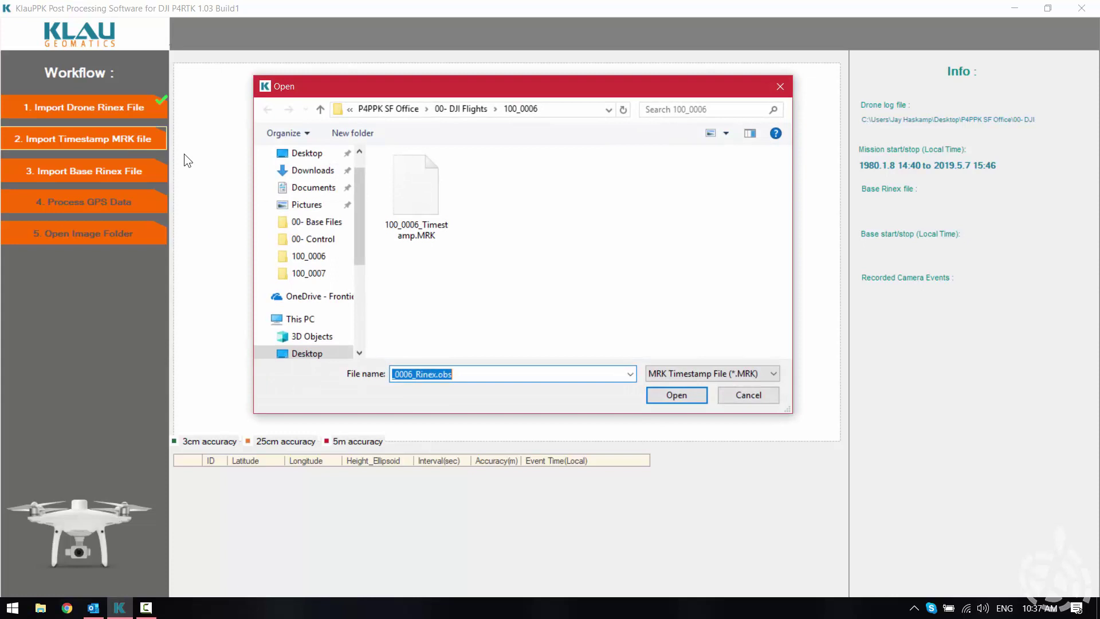
{"action": "double_click", "coordinate": [416, 199]}
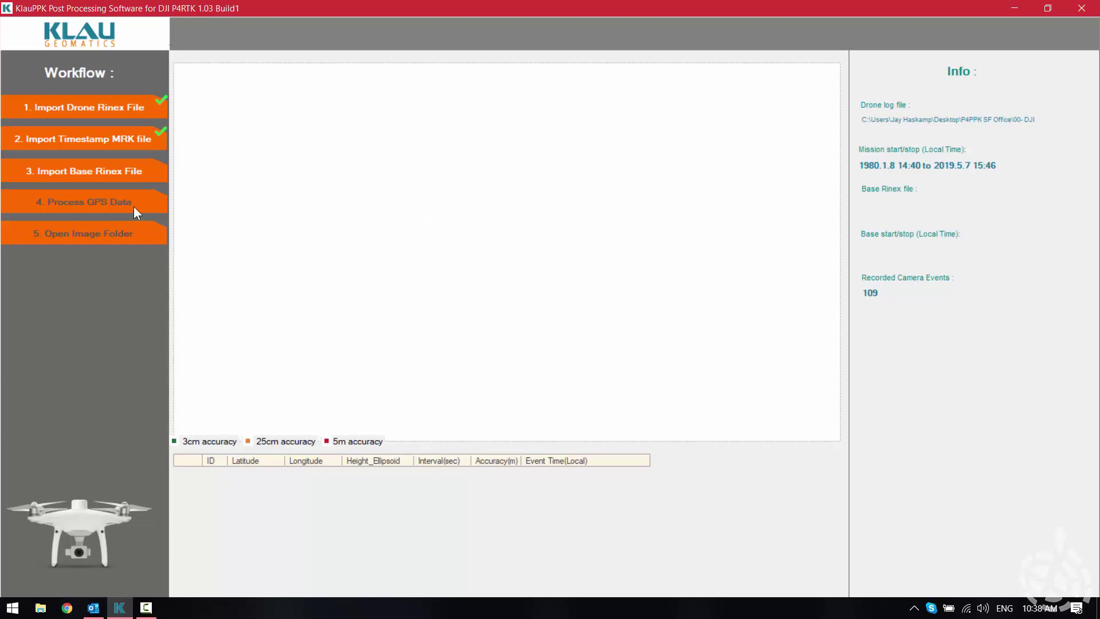
- Load 22211271.19o from the 00- Base Files folder as the base station Rinex file
{"action": "left_click", "coordinate": [120, 178]}
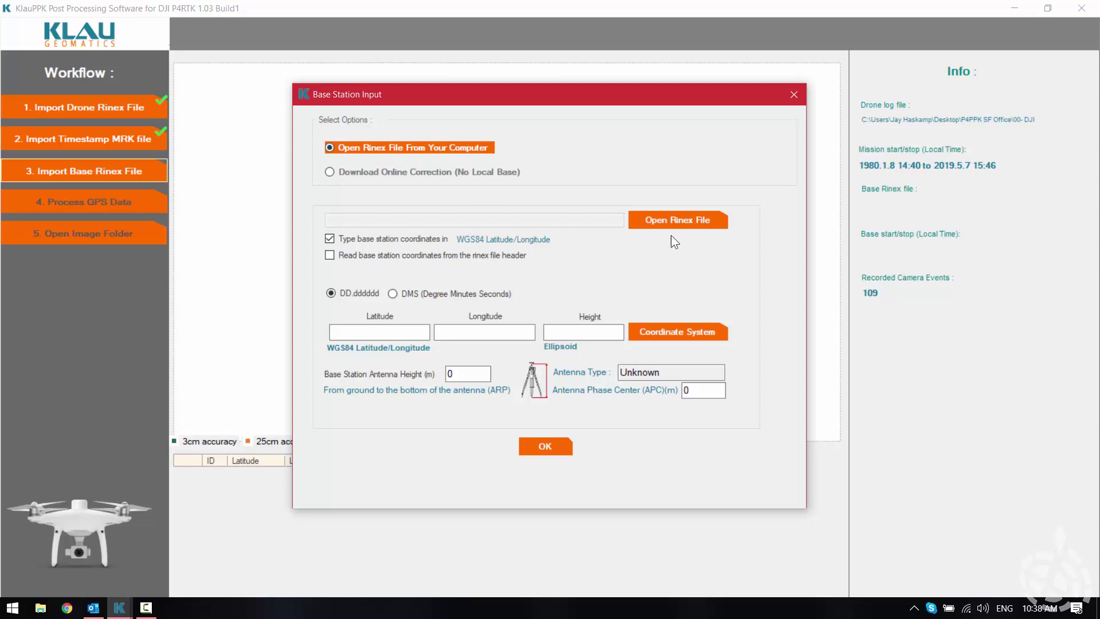
{"action": "left_click", "coordinate": [693, 228]}
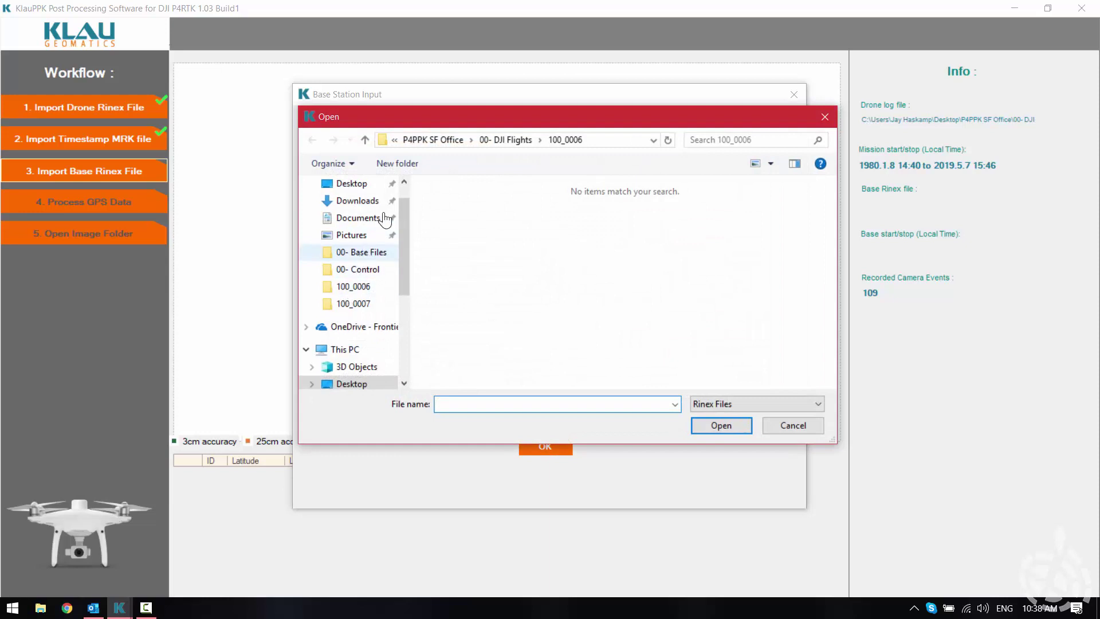
{"action": "left_click", "coordinate": [440, 141]}
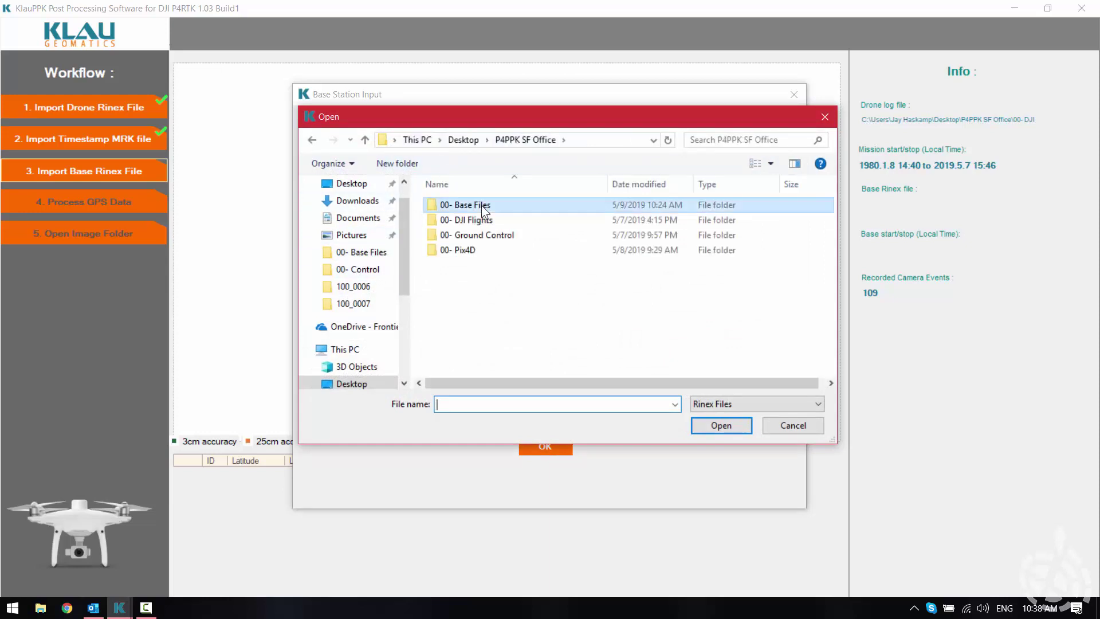
{"action": "double_click", "coordinate": [481, 205]}
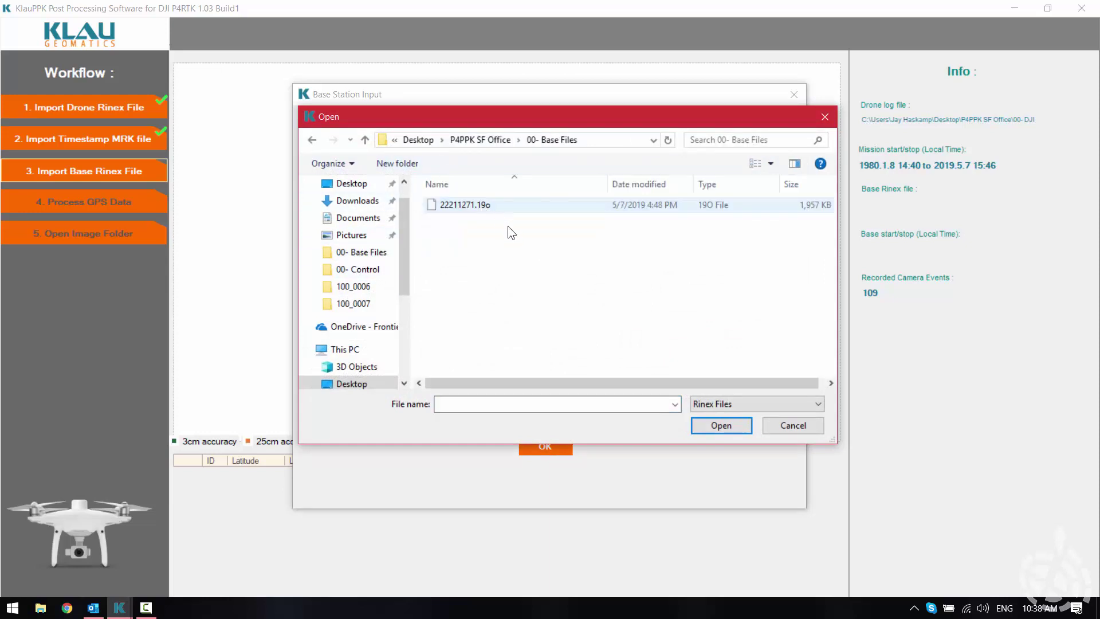
{"action": "double_click", "coordinate": [478, 205]}
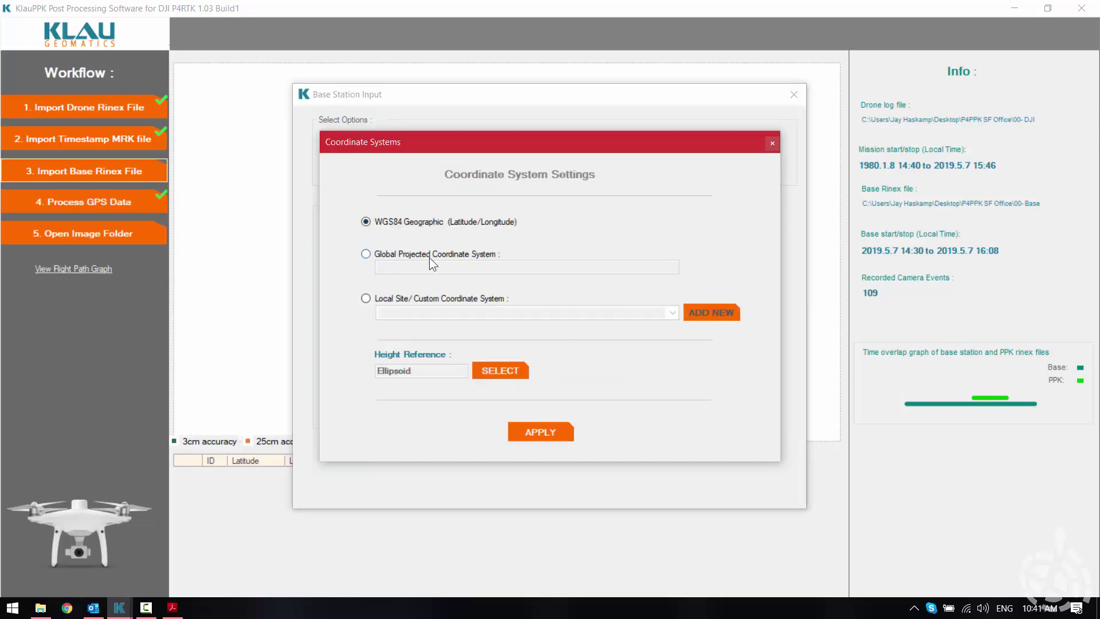
- Keep WGS84 coordinates with ellipsoid heights and switch base coordinate entry to DMS
{"action": "left_click", "coordinate": [429, 256]}
{"action": "scroll", "coordinate": [741, 302], "scroll_direction": "down", "scroll_amount": 1}
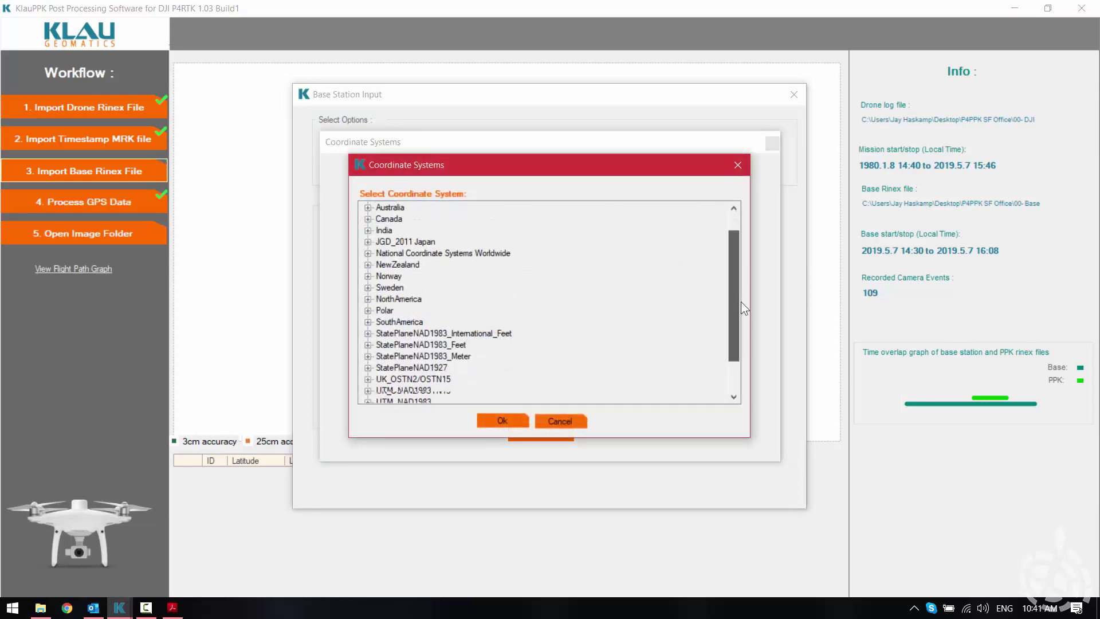
{"action": "scroll", "coordinate": [740, 301], "scroll_direction": "down", "scroll_amount": 1}
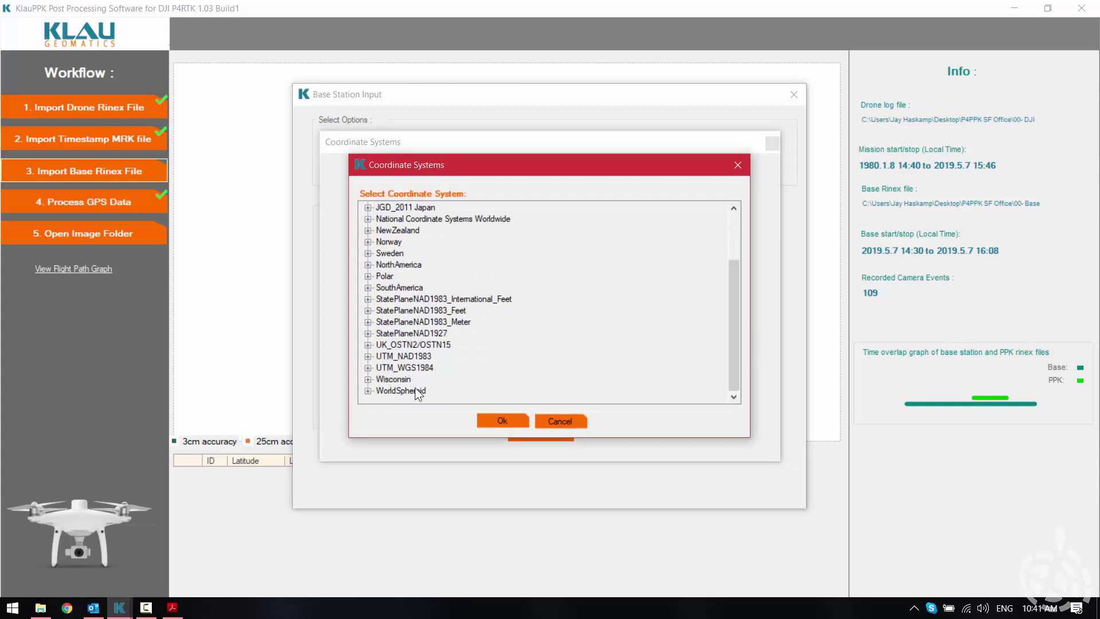
{"action": "left_click", "coordinate": [568, 423]}
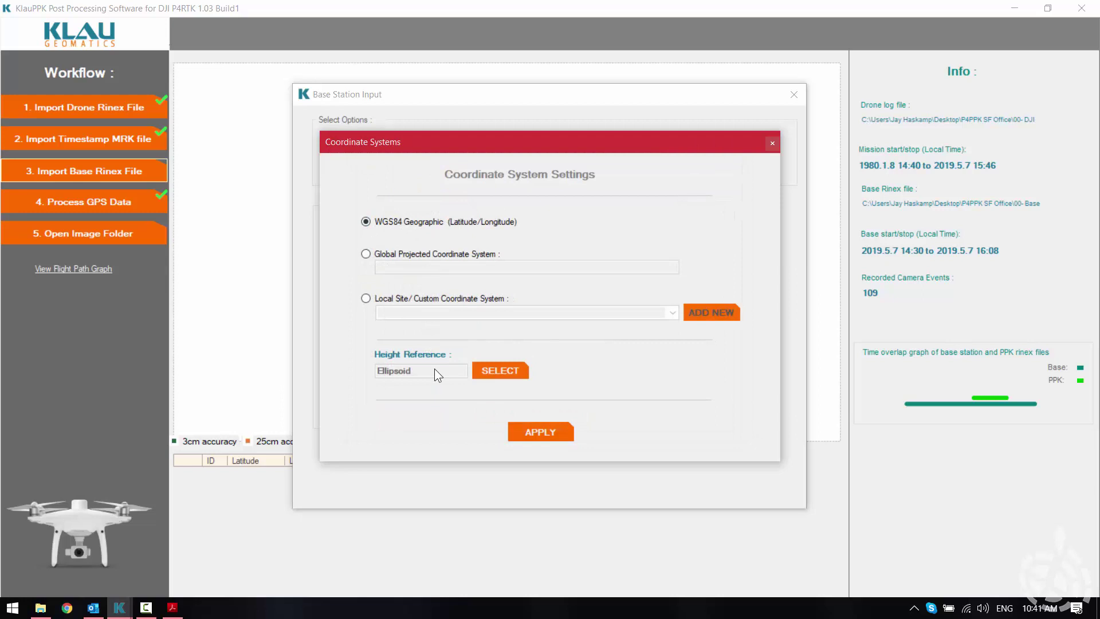
{"action": "left_click", "coordinate": [505, 375]}
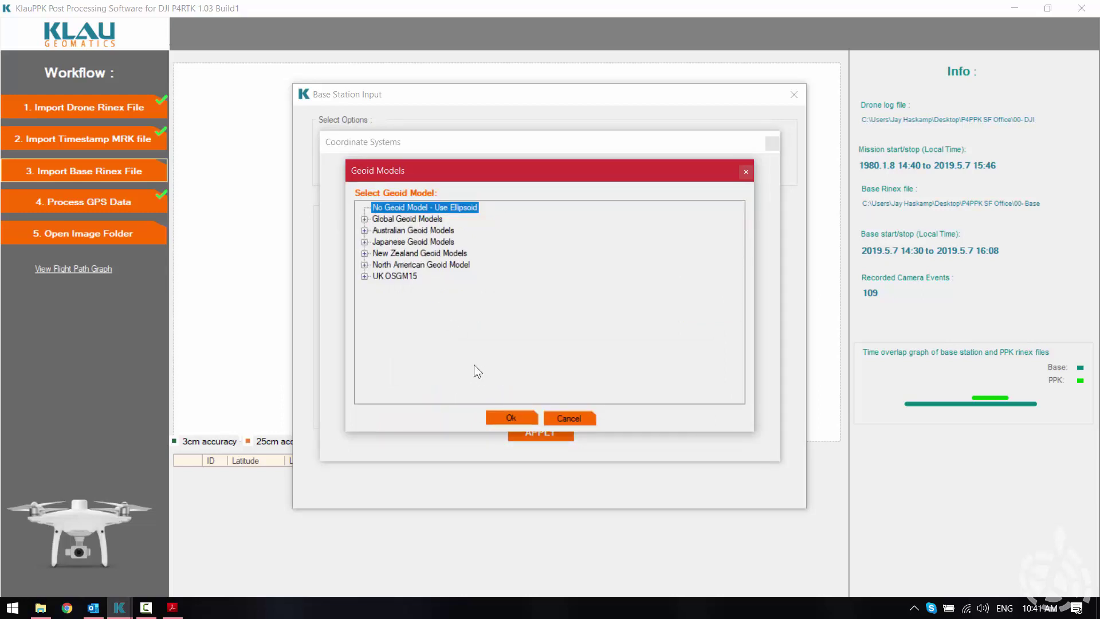
{"action": "left_click", "coordinate": [365, 219]}
{"action": "left_click", "coordinate": [365, 219]}
{"action": "left_click", "coordinate": [364, 265]}
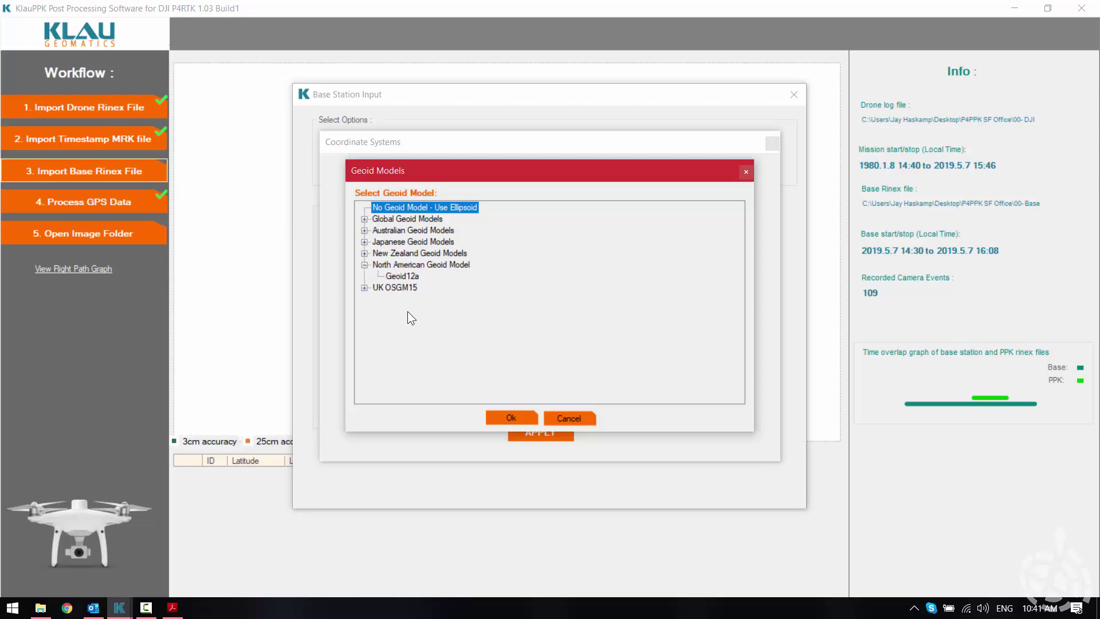
{"action": "left_click", "coordinate": [505, 418]}
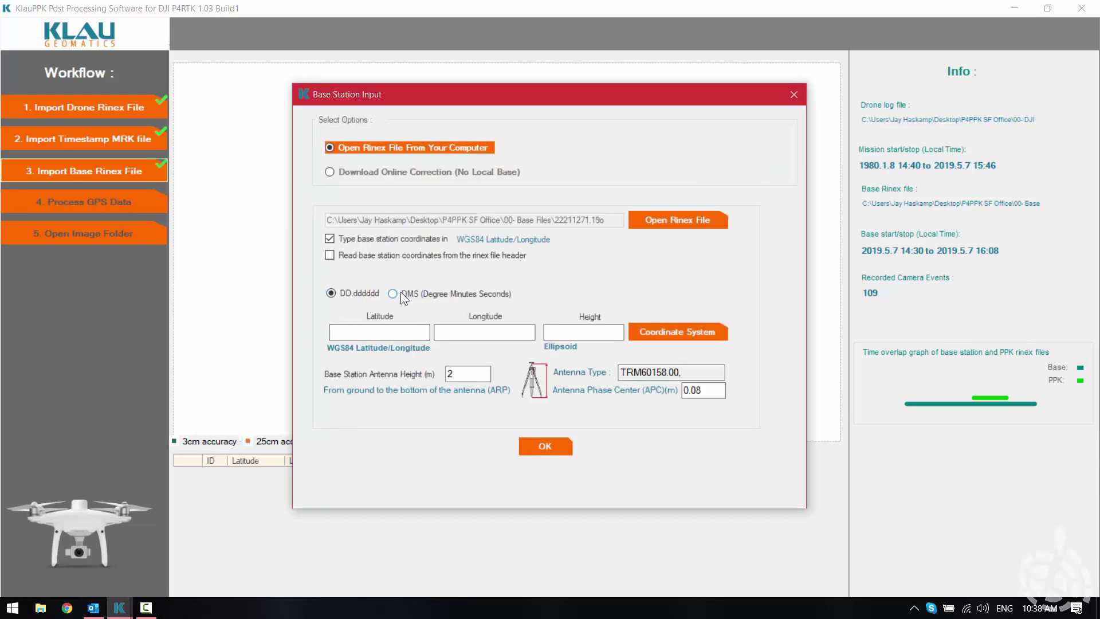
{"action": "left_click", "coordinate": [400, 292]}
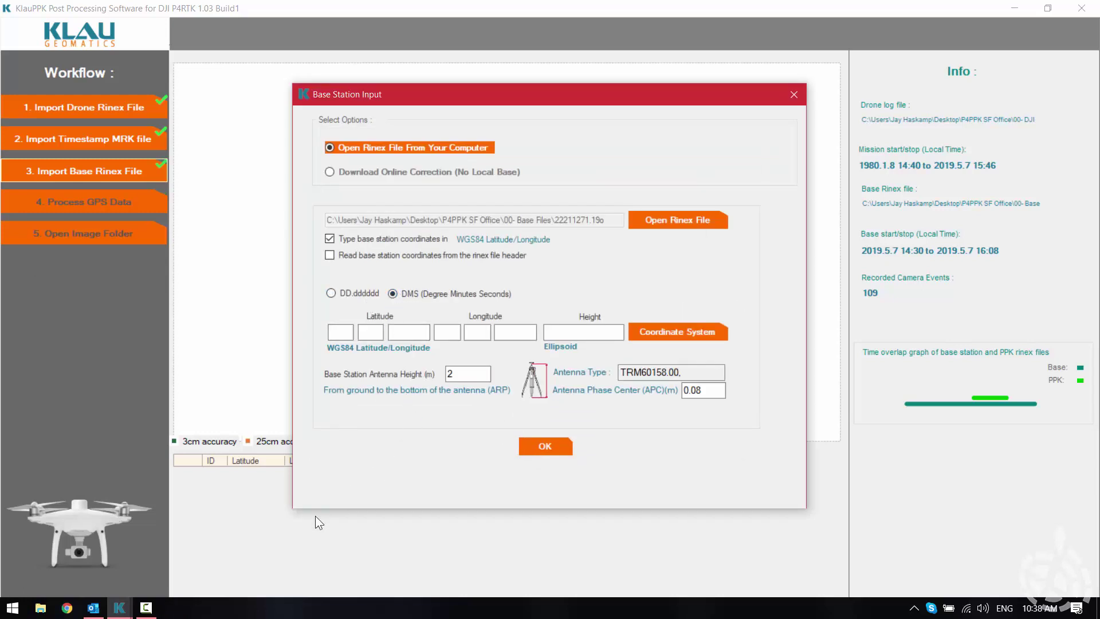
- Open OPUS Report.pdf from Desktop > P4PPK SF Office > 00- Base Files in File Explorer
{"action": "left_click", "coordinate": [41, 608]}
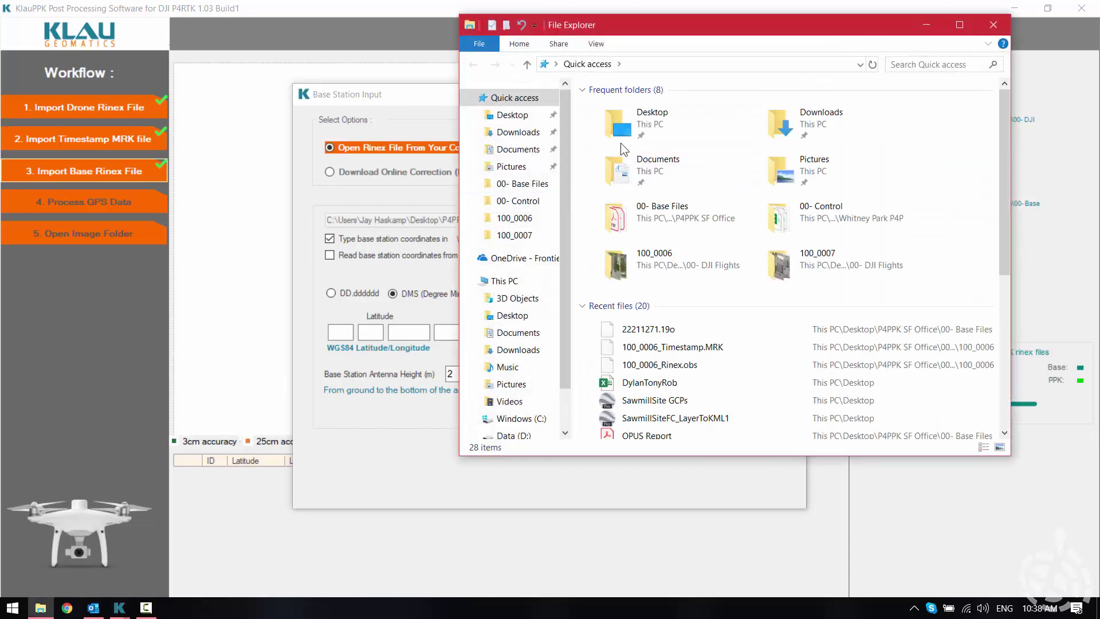
{"action": "double_click", "coordinate": [621, 144]}
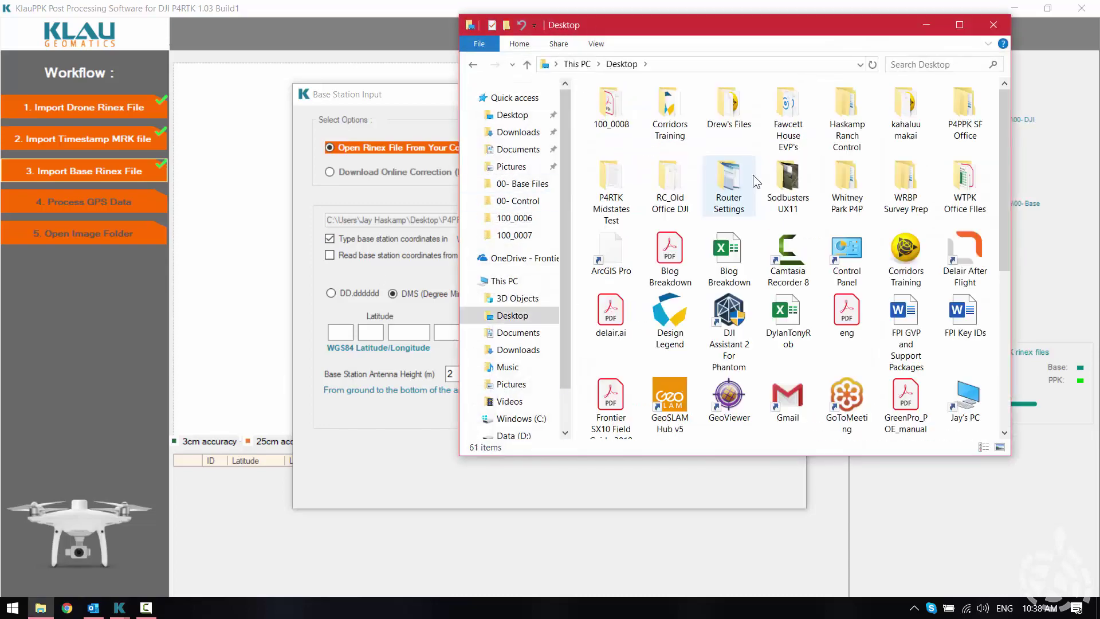
{"action": "double_click", "coordinate": [961, 121]}
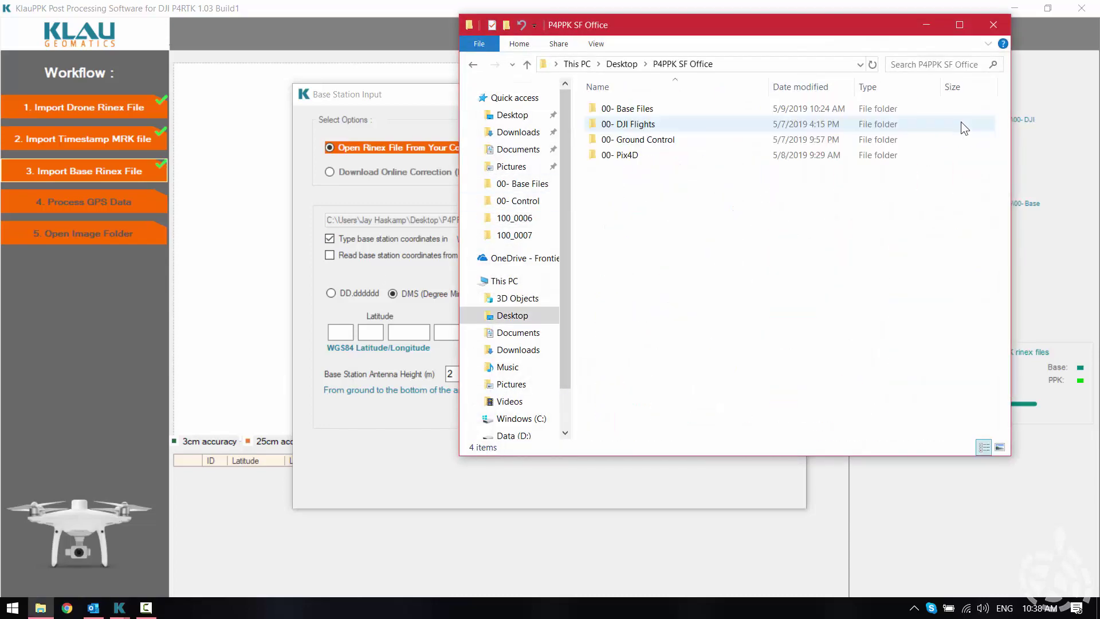
{"action": "double_click", "coordinate": [660, 106]}
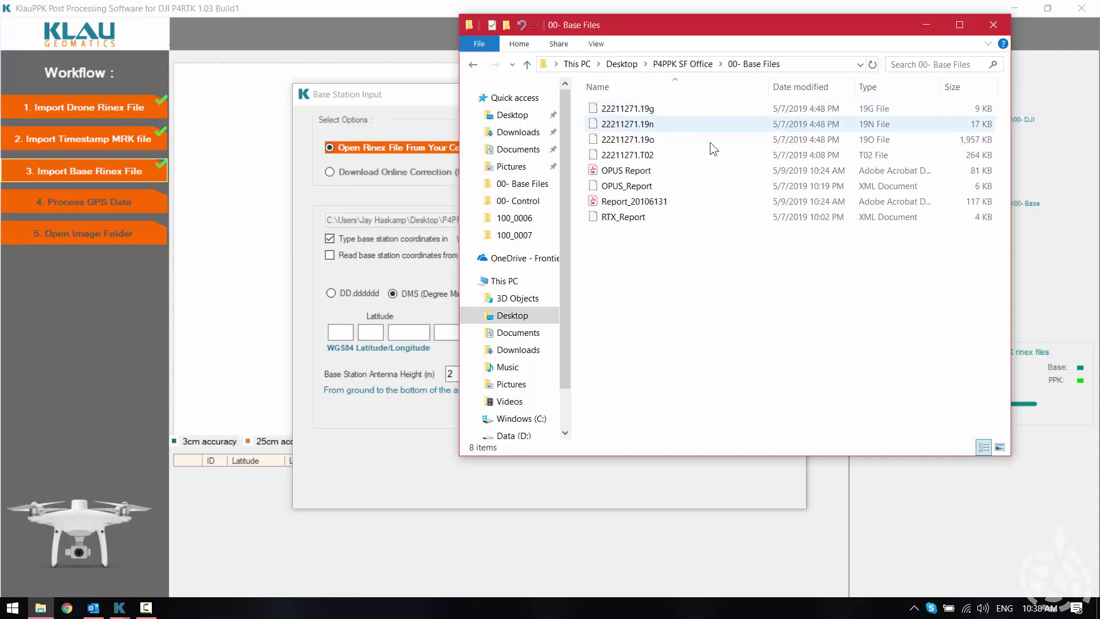
{"action": "double_click", "coordinate": [626, 171]}
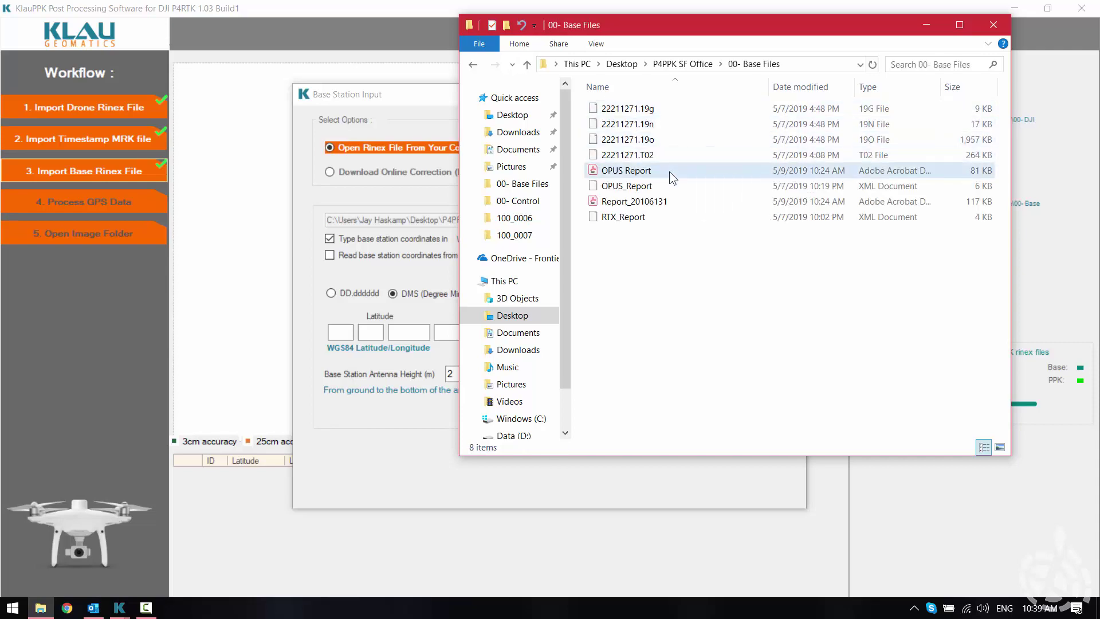
- Select the latitude 43 30 42.96078 in the OPUS Report, then return to Base Station Input
{"action": "scroll", "coordinate": [627, 248], "scroll_direction": "down", "scroll_amount": 4}
{"action": "scroll", "coordinate": [626, 248], "scroll_direction": "down", "scroll_amount": 4}
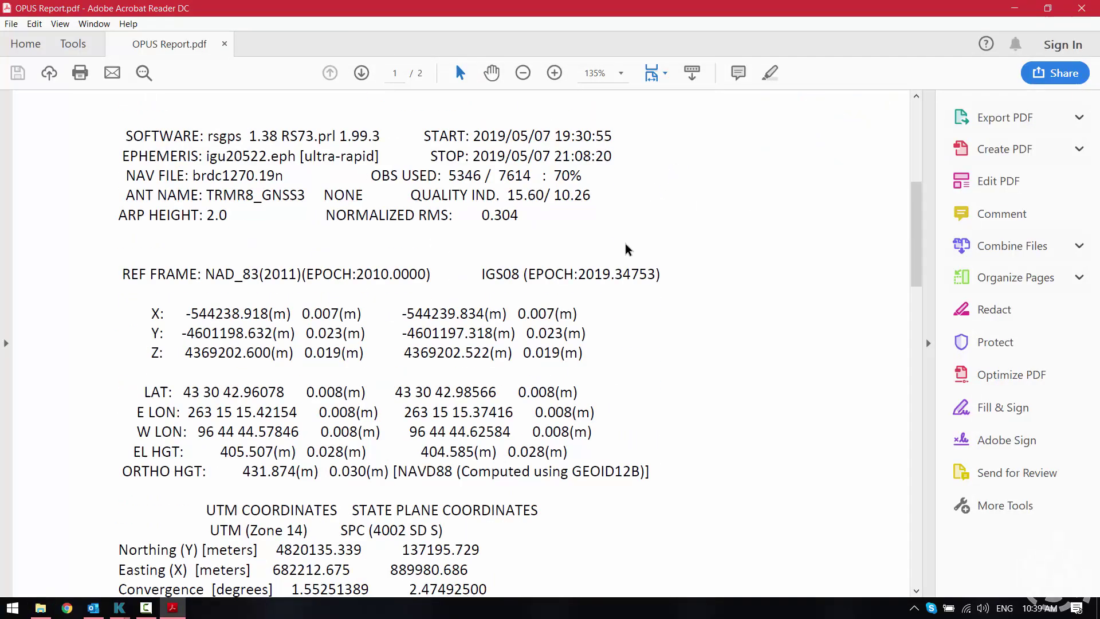
{"action": "left_click_drag", "start_coordinate": [182, 390], "coordinate": [285, 393]}
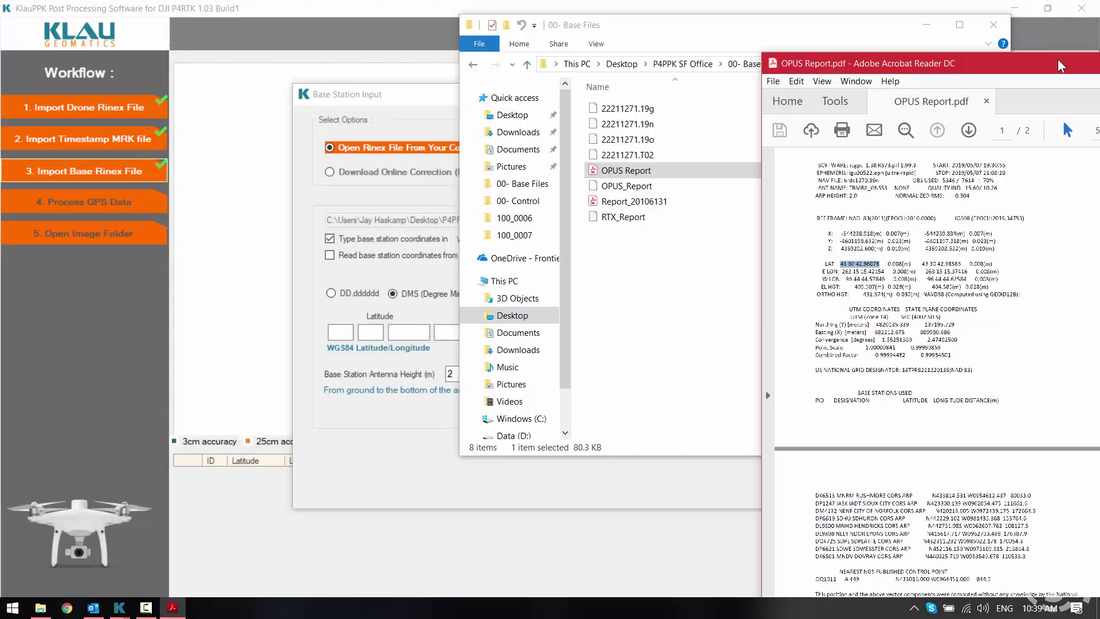
{"action": "left_click", "coordinate": [1047, 8]}
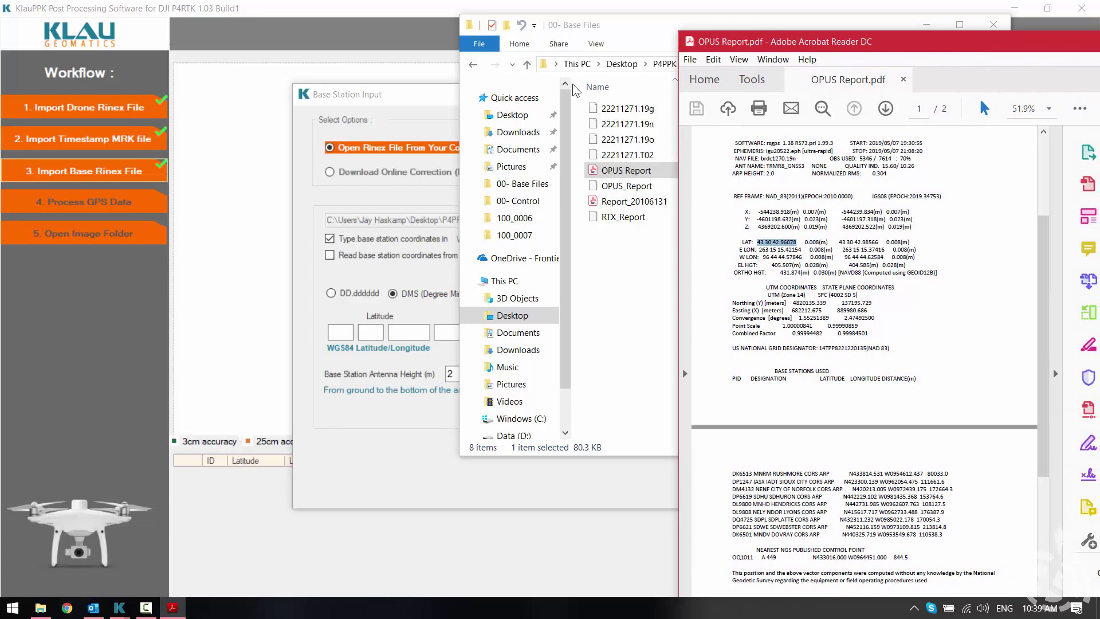
{"action": "left_click_drag", "start_coordinate": [393, 101], "coordinate": [194, 107]}
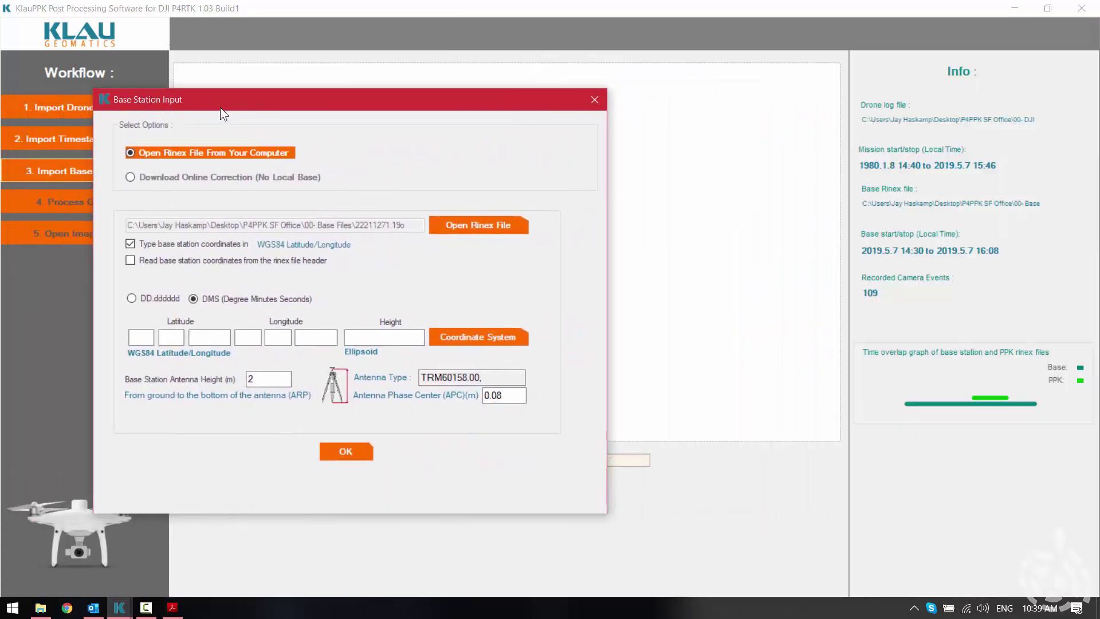
- Enter the base latitude as 43° 30' 42.96078"
{"action": "left_click", "coordinate": [142, 338]}
{"action": "type", "text": "43"}
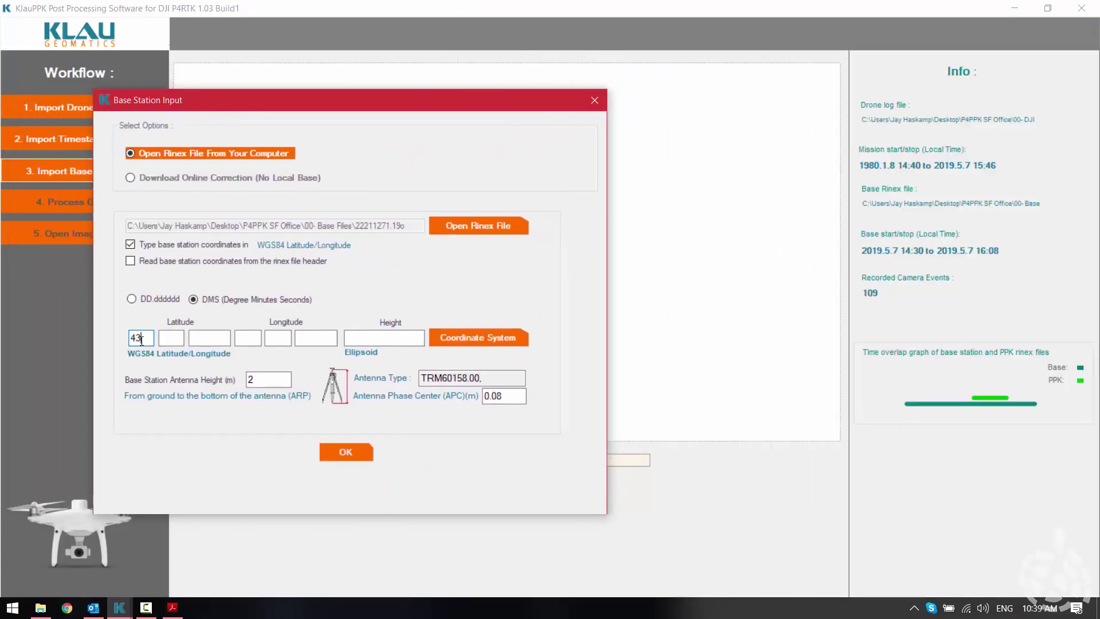
{"action": "key", "text": "Tab"}
{"action": "type", "text": "30"}
{"action": "left_click", "coordinate": [173, 607]}
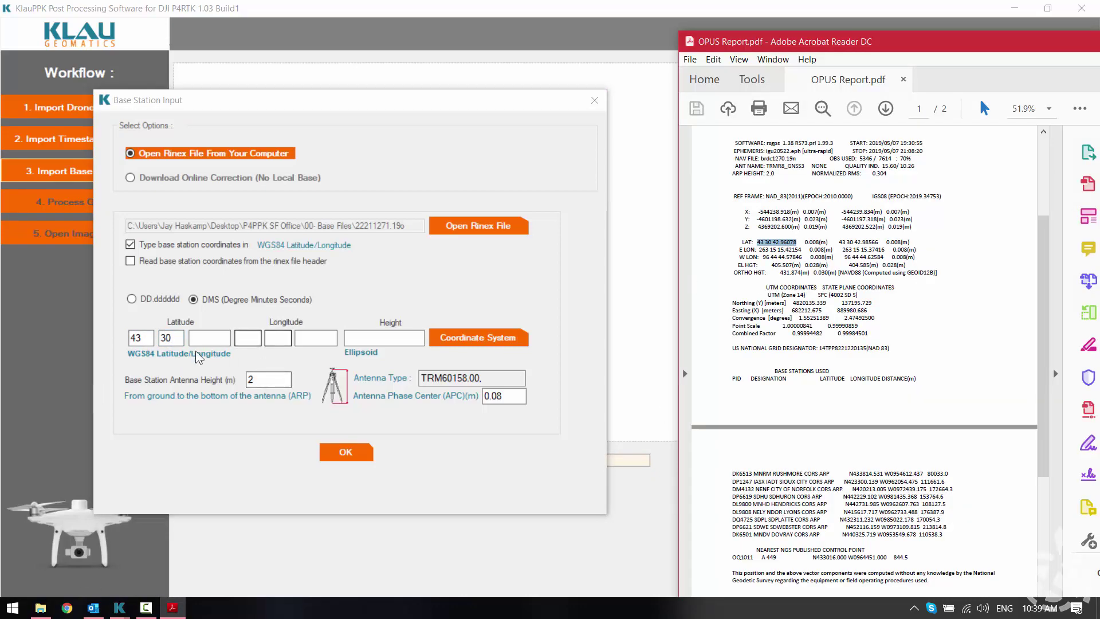
{"action": "left_click", "coordinate": [210, 338]}
{"action": "type", "text": "42.96"}
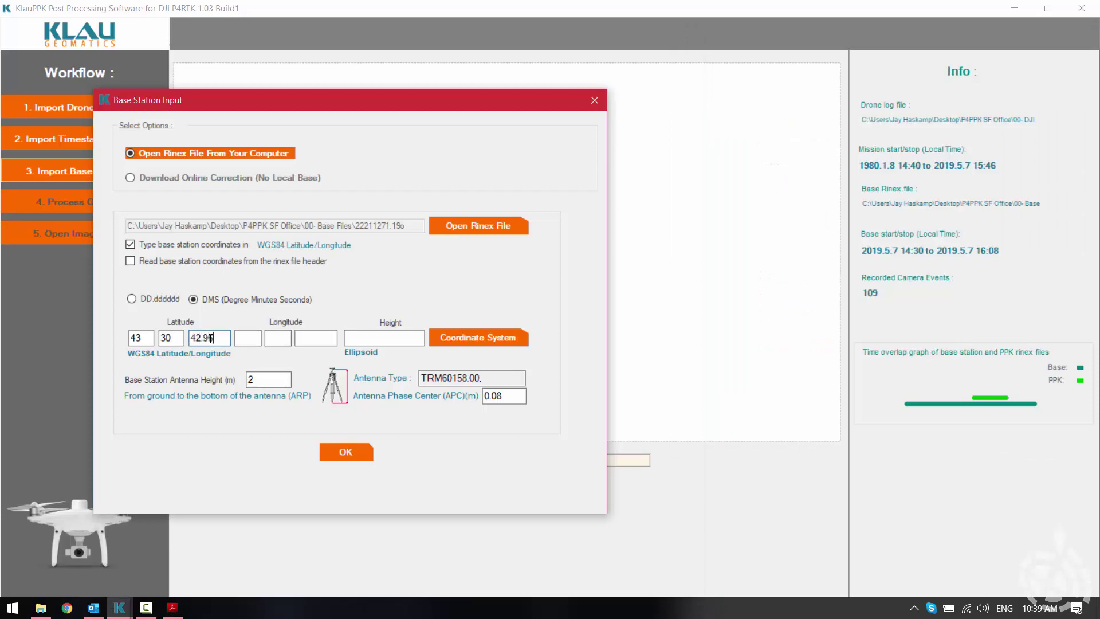
{"action": "type", "text": "078"}
- Enter the base longitude 96 44 44.57846 from the OPUS W LON value
{"action": "left_click", "coordinate": [172, 607]}
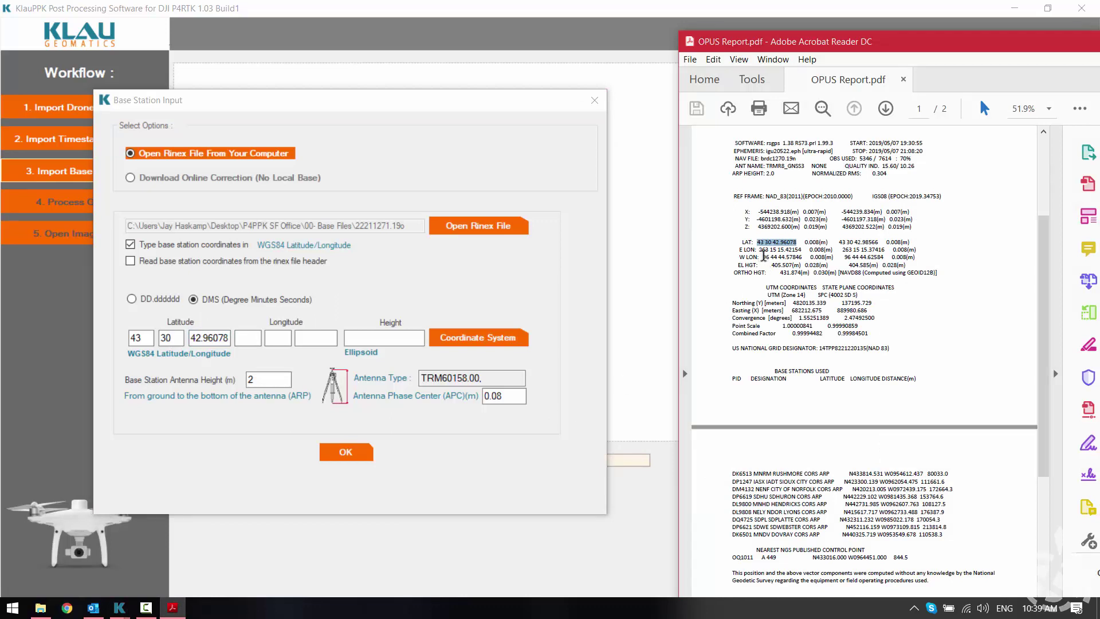
{"action": "left_click_drag", "start_coordinate": [763, 257], "coordinate": [802, 257]}
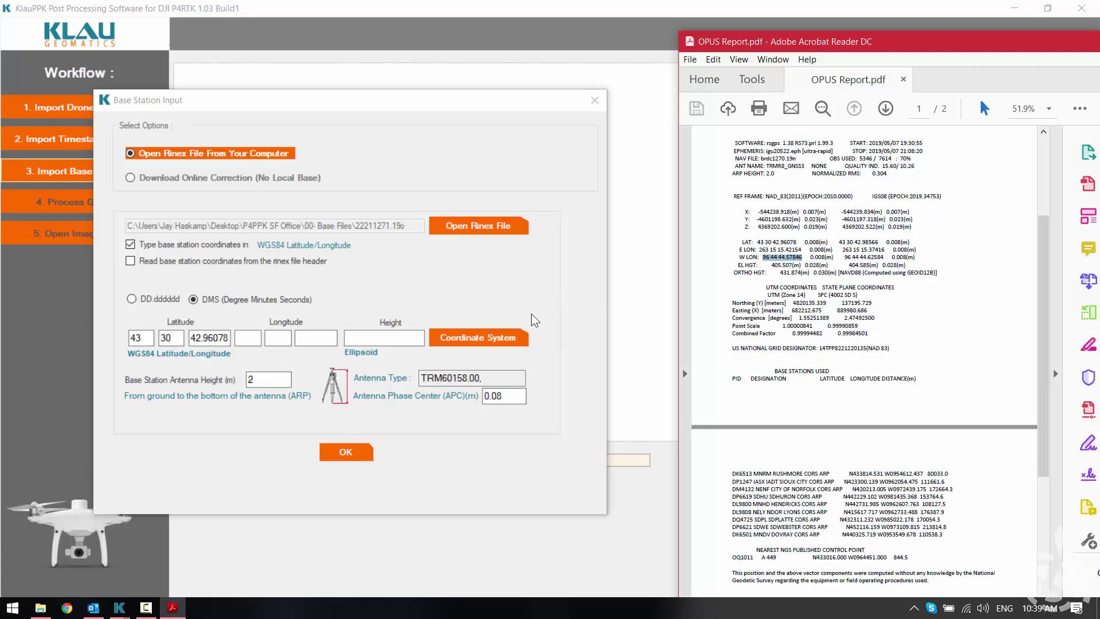
{"action": "left_click", "coordinate": [240, 338]}
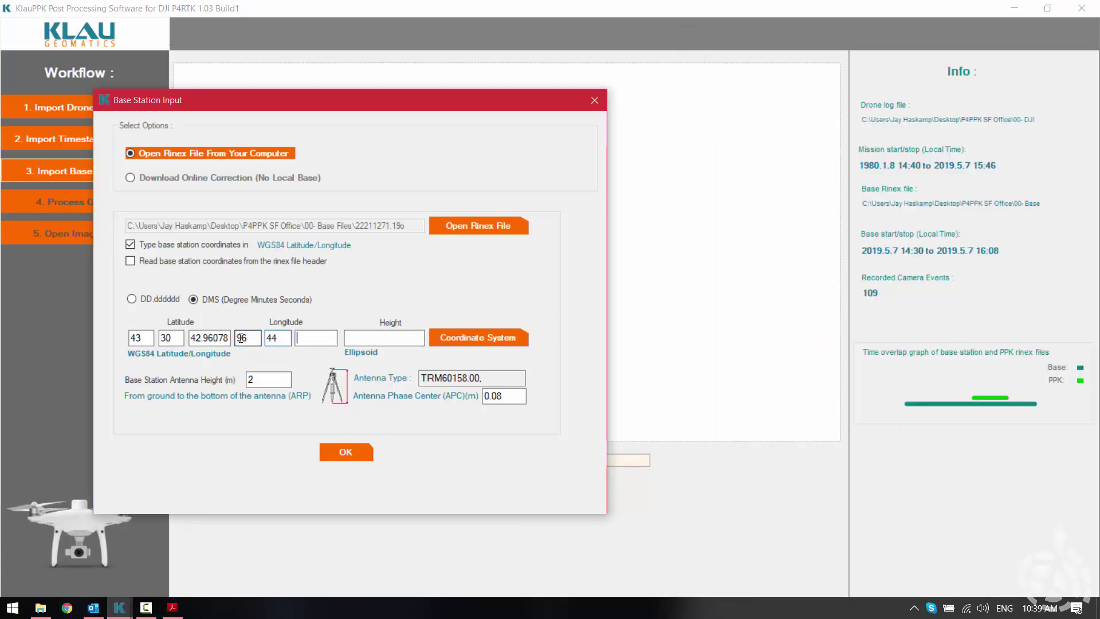
{"action": "type", "text": "4."}
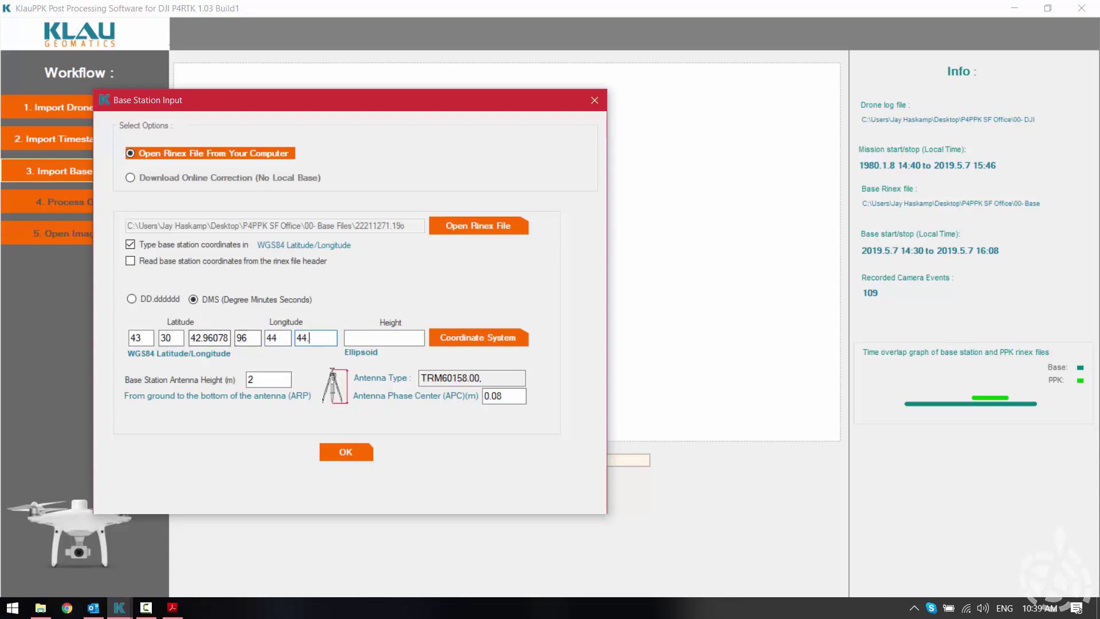
{"action": "left_click", "coordinate": [173, 608]}
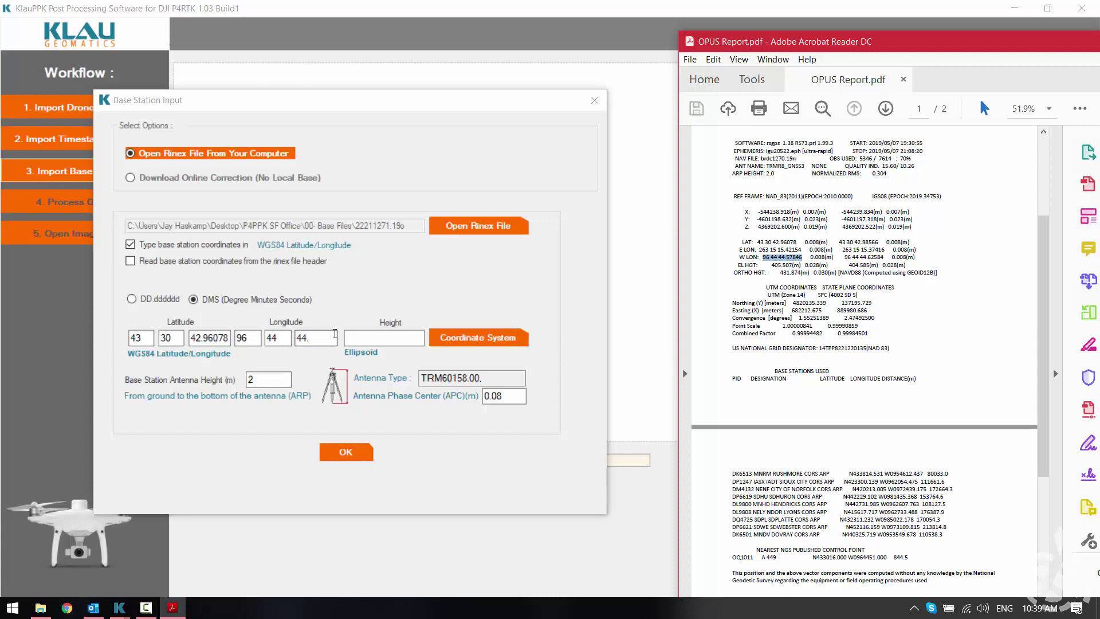
{"action": "left_click", "coordinate": [327, 337]}
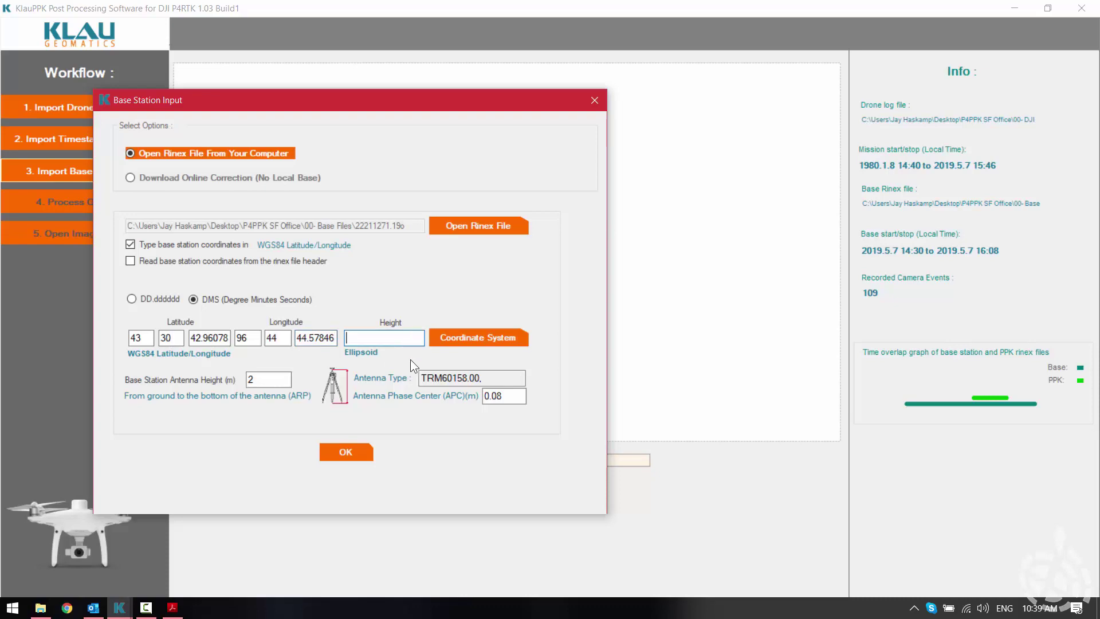
- Enter the ellipsoid height 405.507 and confirm the antenna height stays 2 m
{"action": "left_click", "coordinate": [172, 608]}
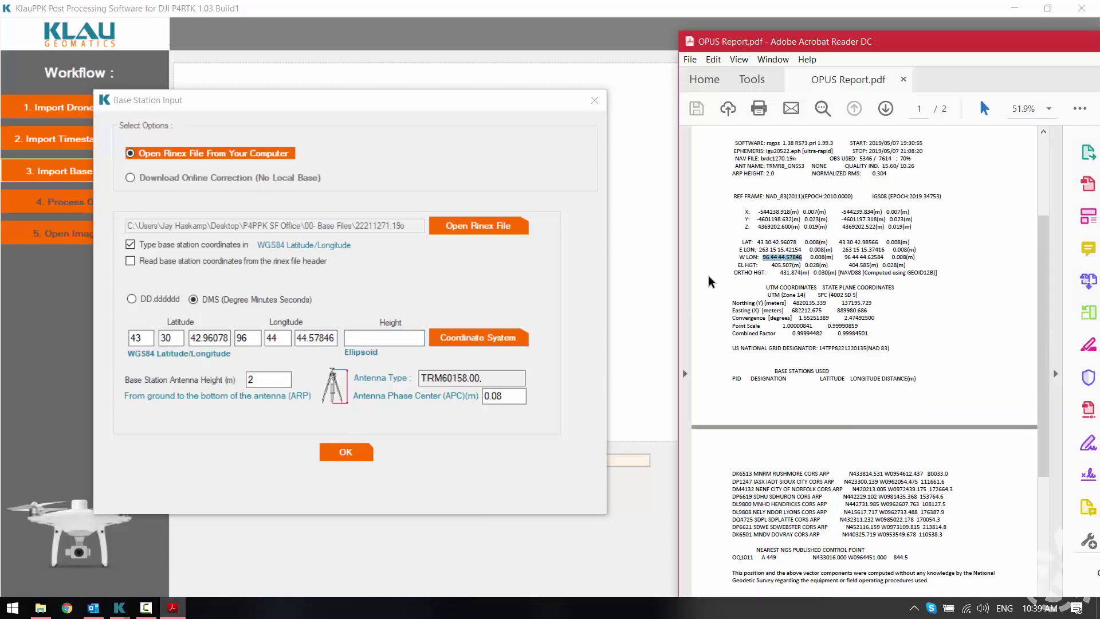
{"action": "left_click_drag", "start_coordinate": [771, 265], "coordinate": [792, 265]}
{"action": "left_click", "coordinate": [376, 337]}
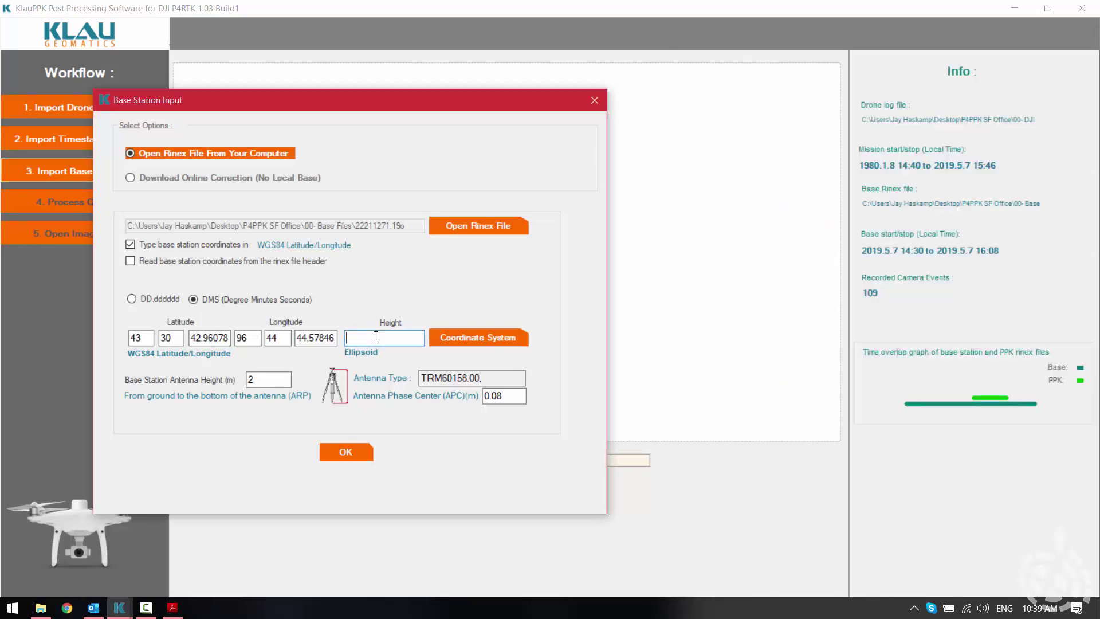
{"action": "type", "text": "405.507"}
{"action": "left_click", "coordinate": [171, 608]}
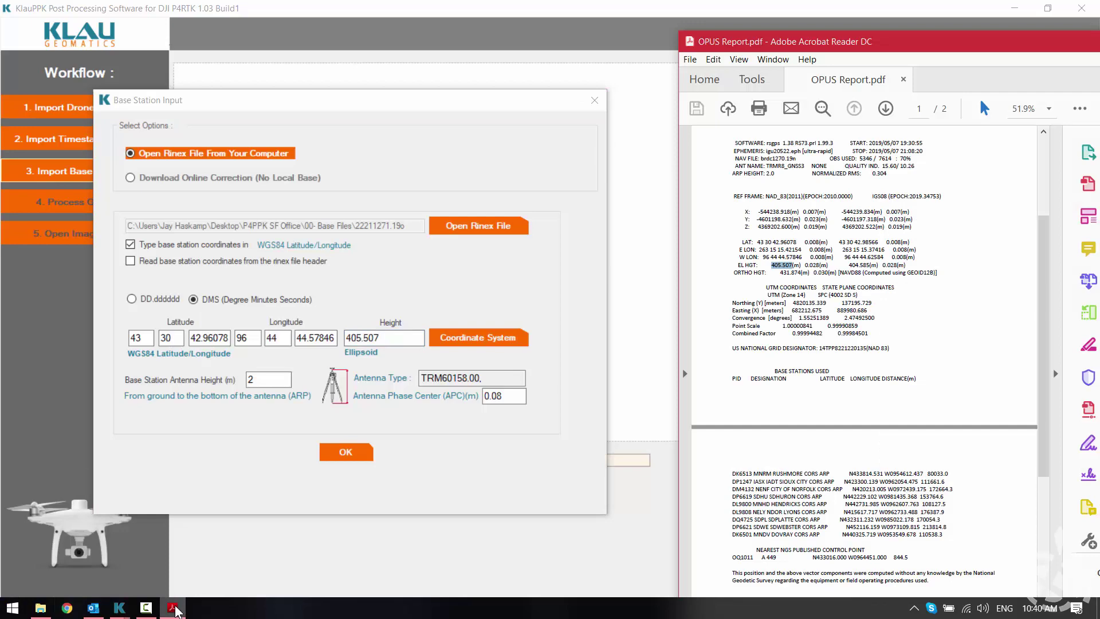
{"action": "left_click", "coordinate": [173, 608]}
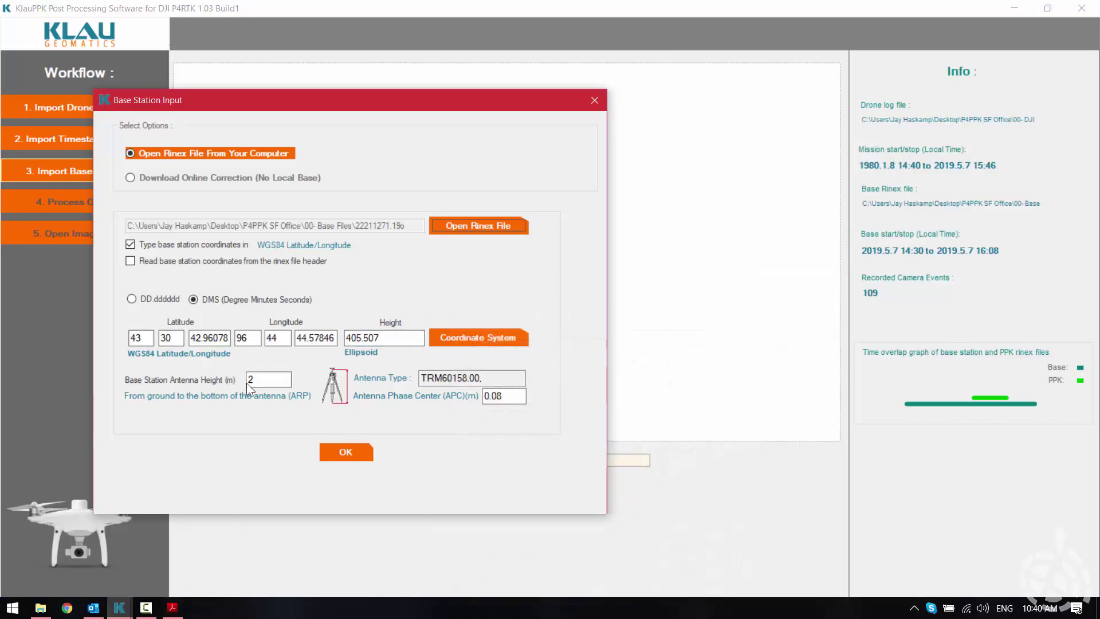
{"action": "left_click", "coordinate": [269, 380]}
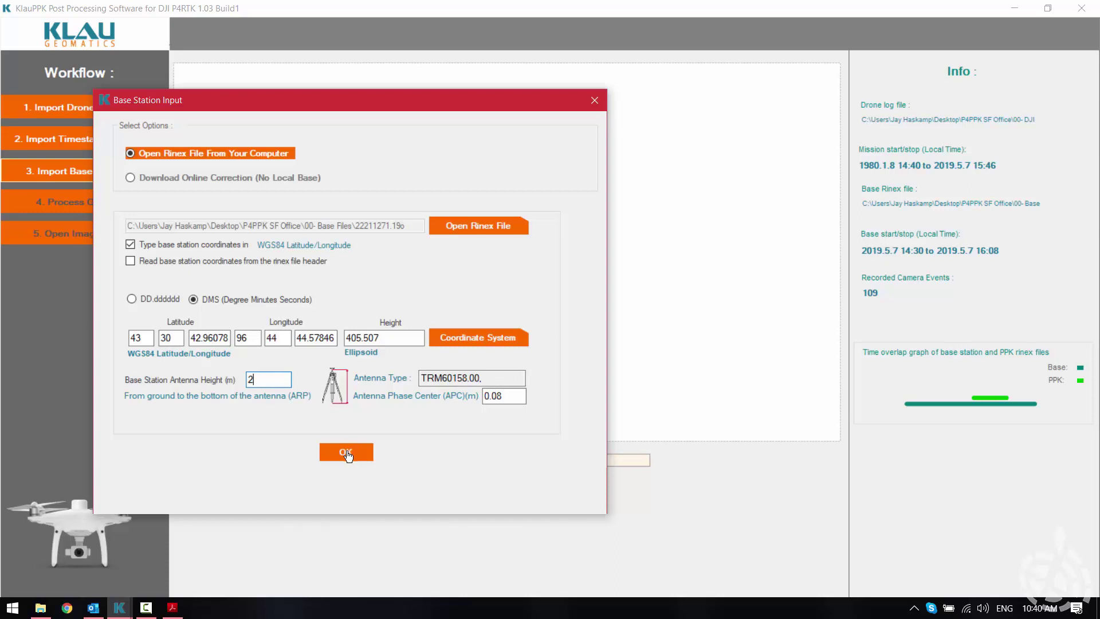
- Confirm the base station input so the GPS data processes into 109 camera events
{"action": "left_click", "coordinate": [347, 453]}
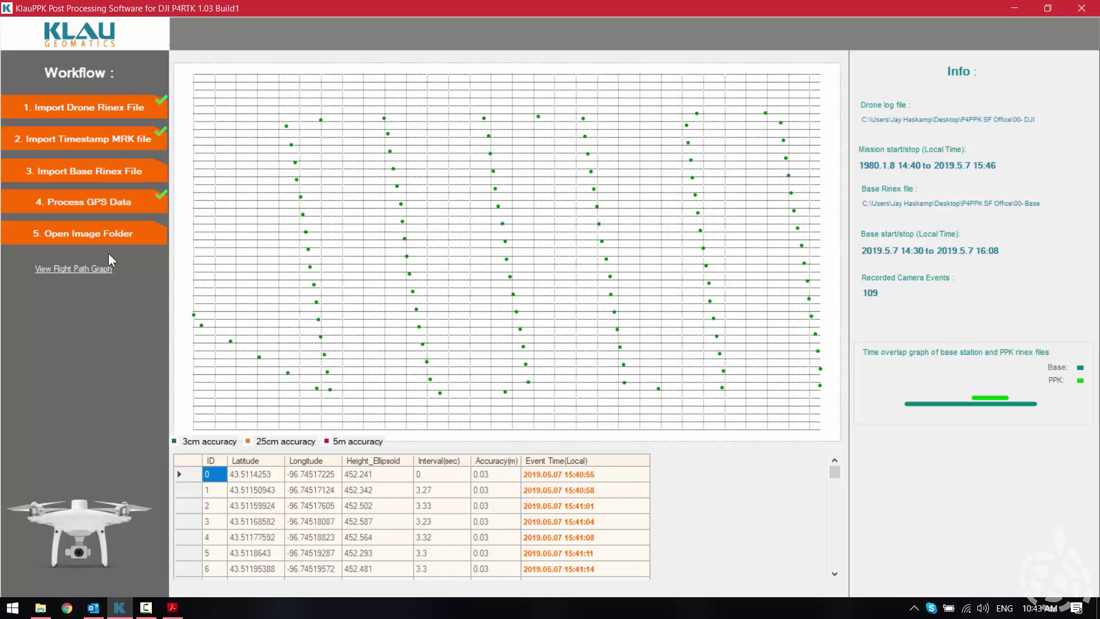
- Choose the 100_0006 folder as the image folder and load its photos for geotagging
{"action": "left_click", "coordinate": [80, 240]}
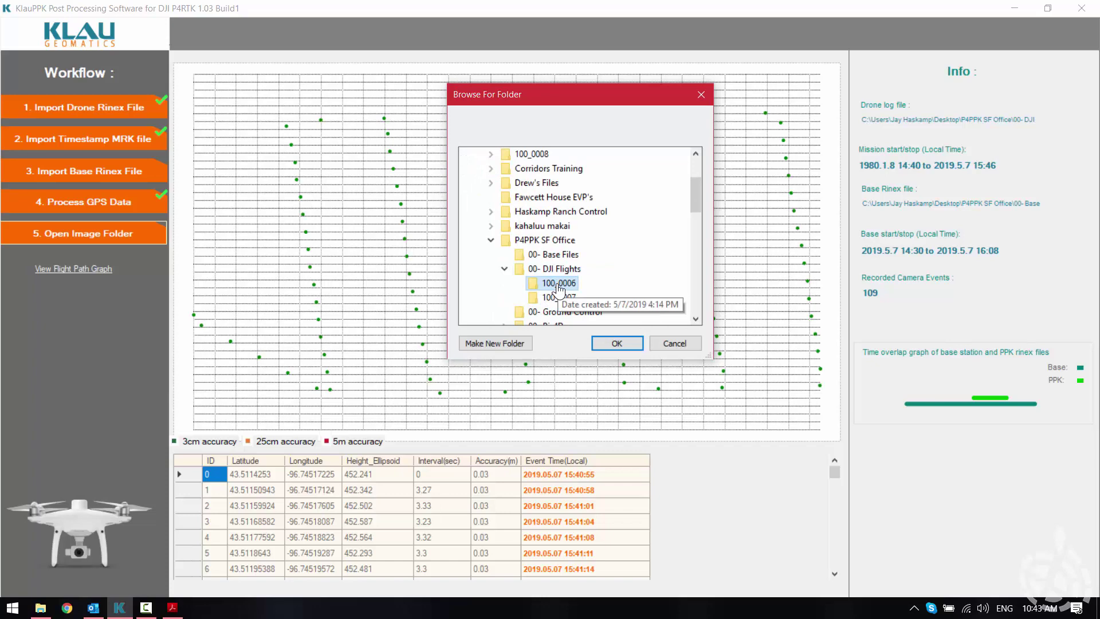
{"action": "left_click", "coordinate": [618, 345]}
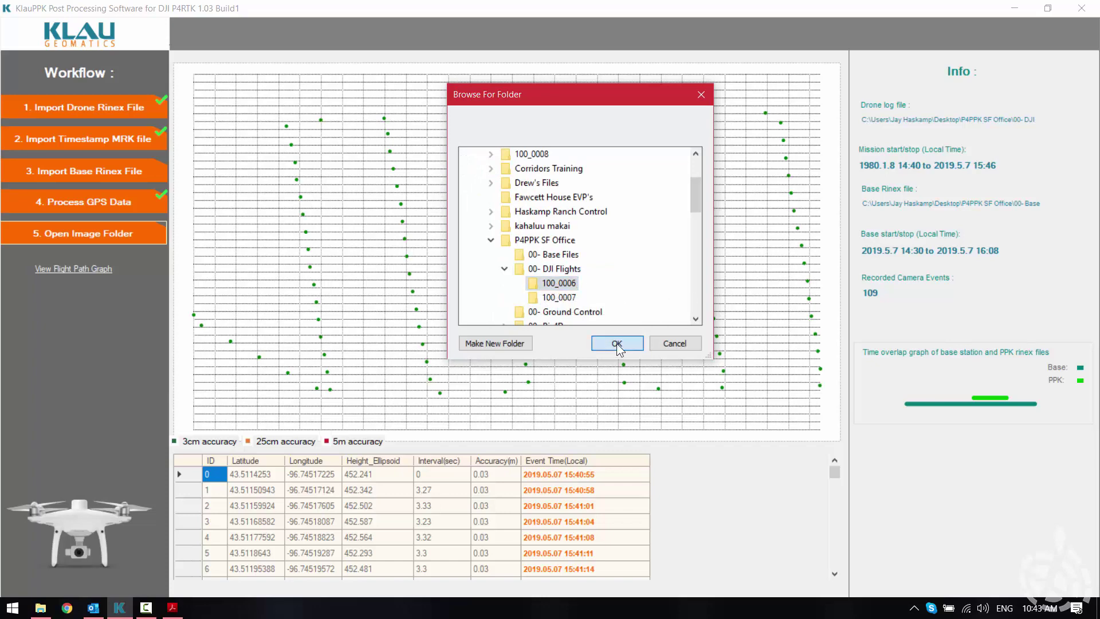
{"action": "left_click", "coordinate": [112, 234]}
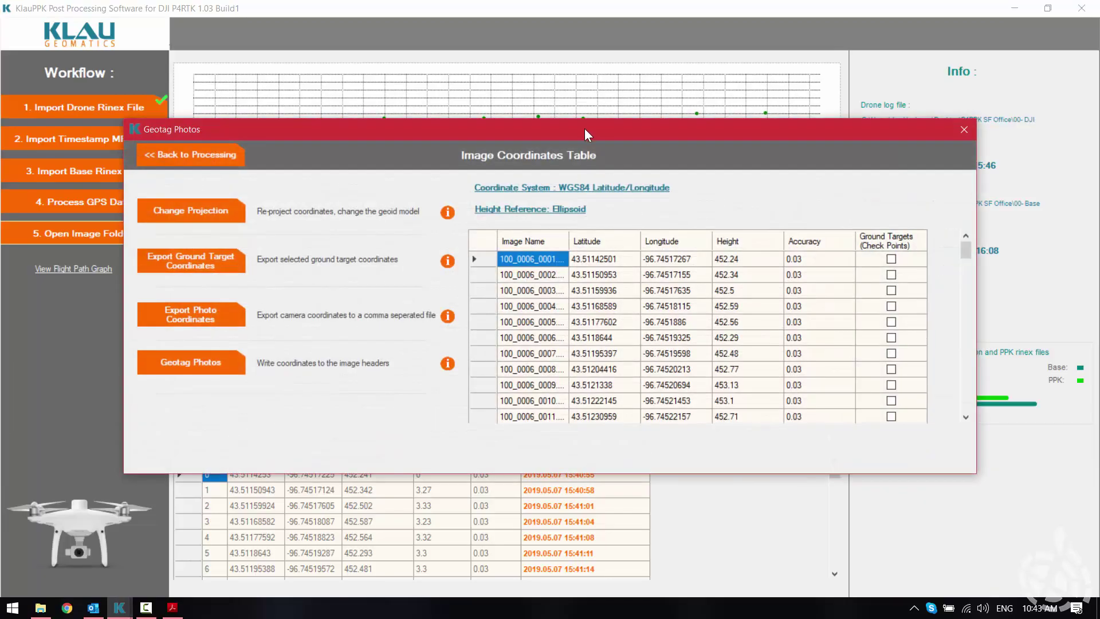
- Browse the global projected coordinate systems, including StatePlaneNAD1983_Feet, without choosing one
{"action": "left_click_drag", "start_coordinate": [585, 129], "coordinate": [575, 78]}
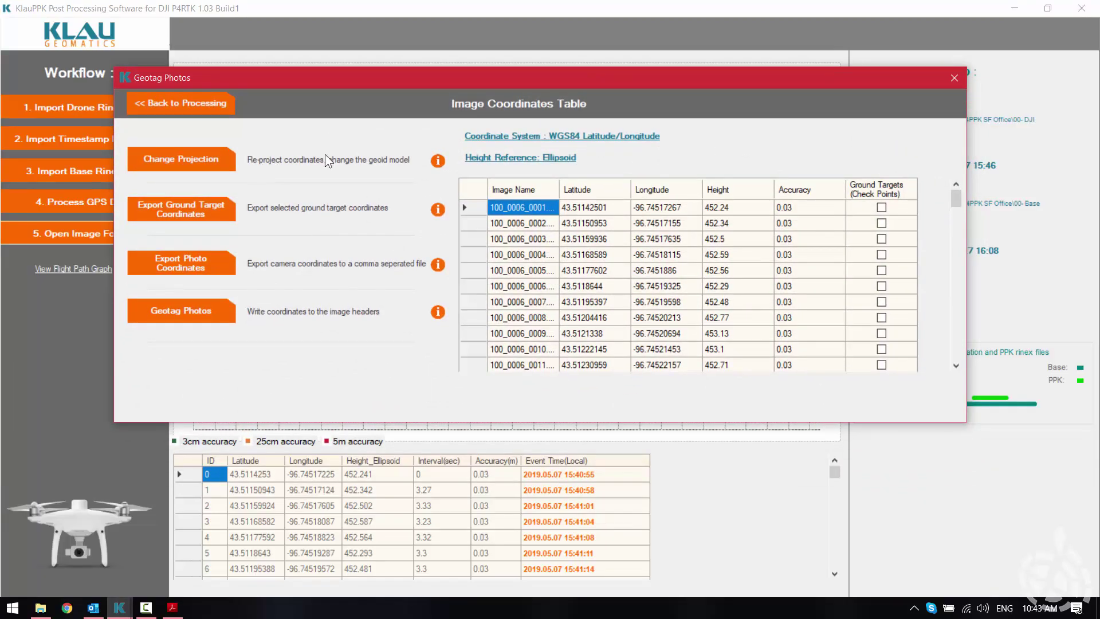
{"action": "left_click", "coordinate": [194, 164]}
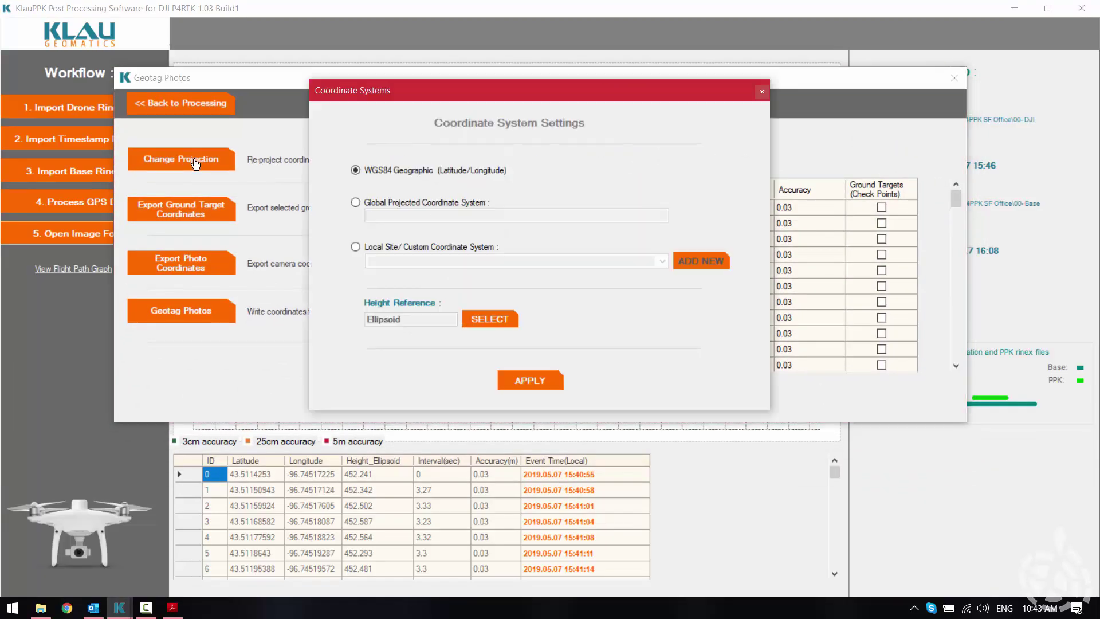
{"action": "left_click", "coordinate": [355, 202]}
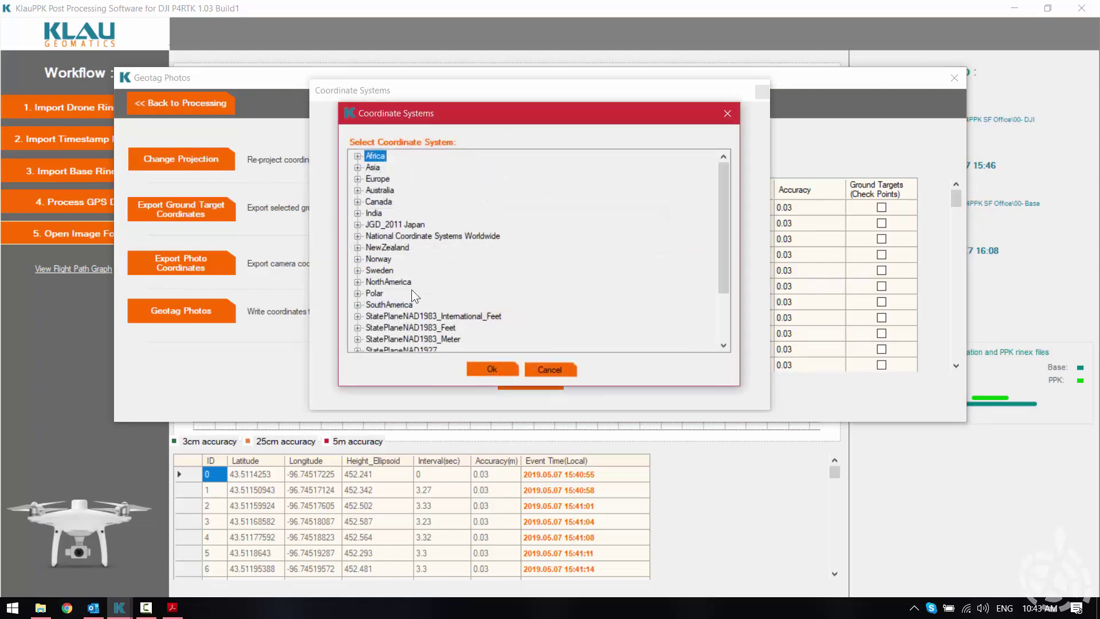
{"action": "scroll", "coordinate": [411, 289], "scroll_direction": "down", "scroll_amount": 2}
{"action": "left_click", "coordinate": [358, 258]}
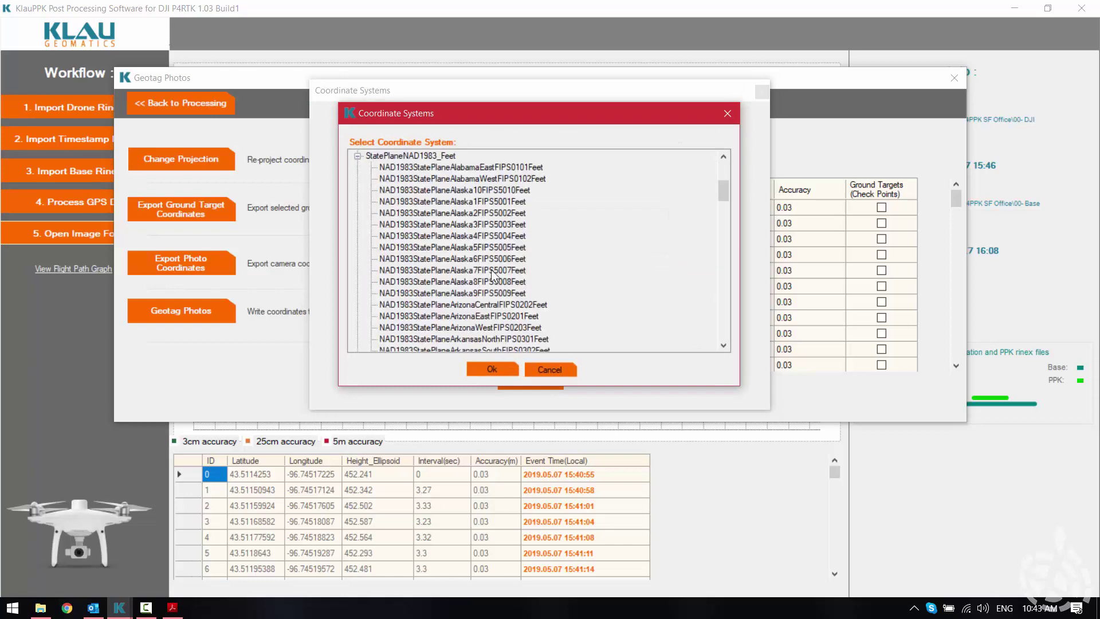
{"action": "scroll", "coordinate": [538, 321], "scroll_direction": "down", "scroll_amount": 3}
{"action": "scroll", "coordinate": [540, 345], "scroll_direction": "up", "scroll_amount": 4}
{"action": "left_click", "coordinate": [550, 369]}
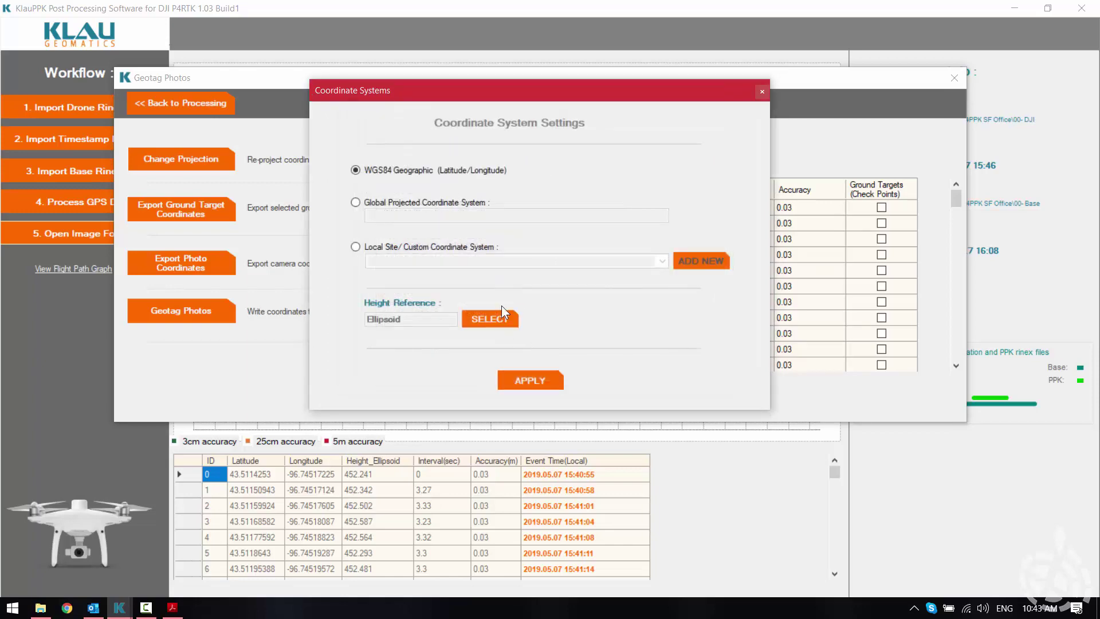
- Look through the local site custom systems, then apply WGS84 geographic coordinates
{"action": "left_click", "coordinate": [356, 247]}
{"action": "left_click", "coordinate": [662, 262]}
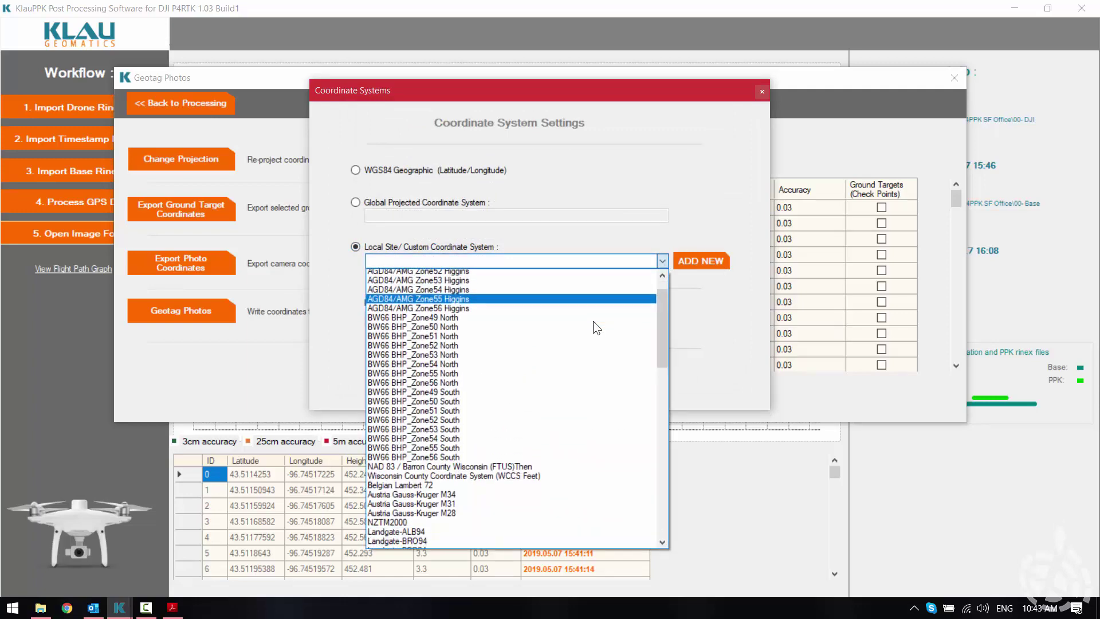
{"action": "scroll", "coordinate": [593, 323], "scroll_direction": "down", "scroll_amount": 3}
{"action": "scroll", "coordinate": [594, 323], "scroll_direction": "up", "scroll_amount": 3}
{"action": "left_click", "coordinate": [698, 262]}
{"action": "left_click", "coordinate": [697, 262]}
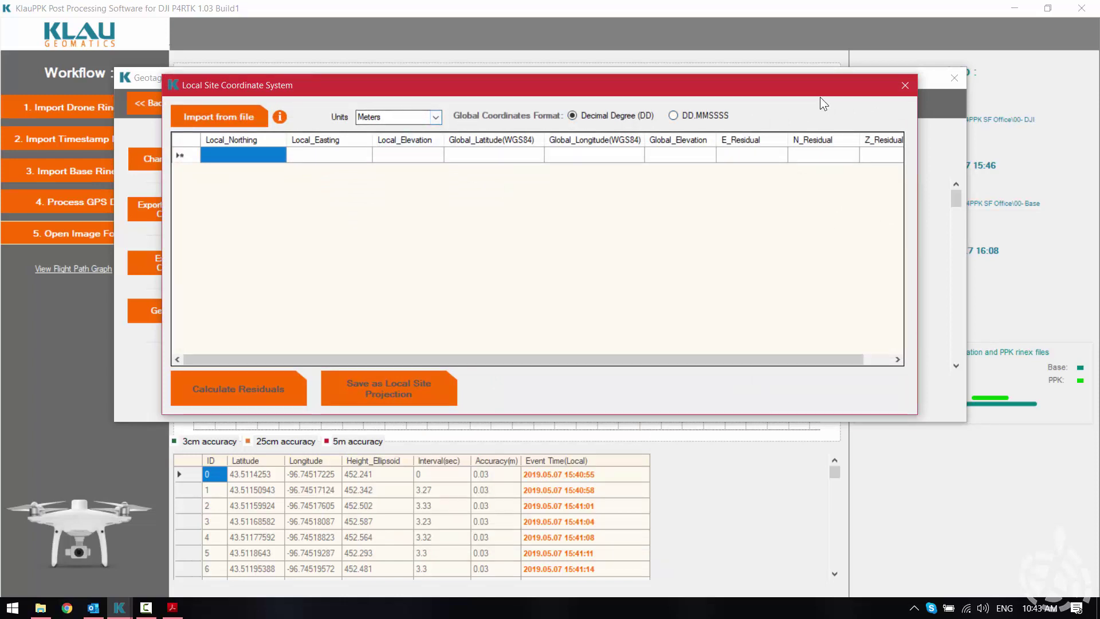
{"action": "left_click", "coordinate": [905, 86]}
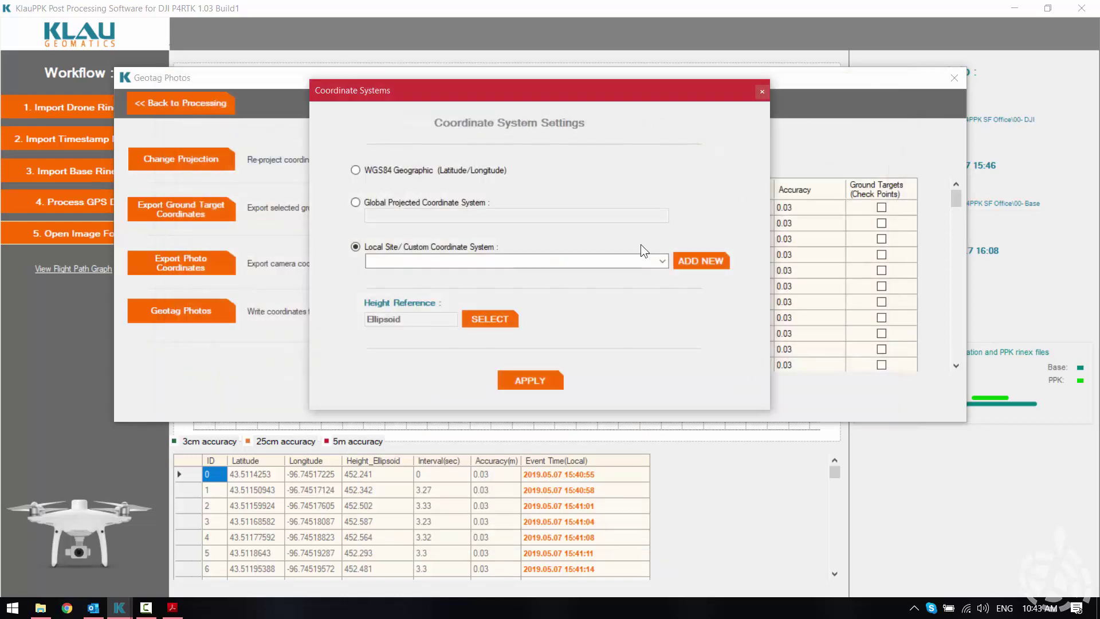
{"action": "left_click", "coordinate": [356, 170]}
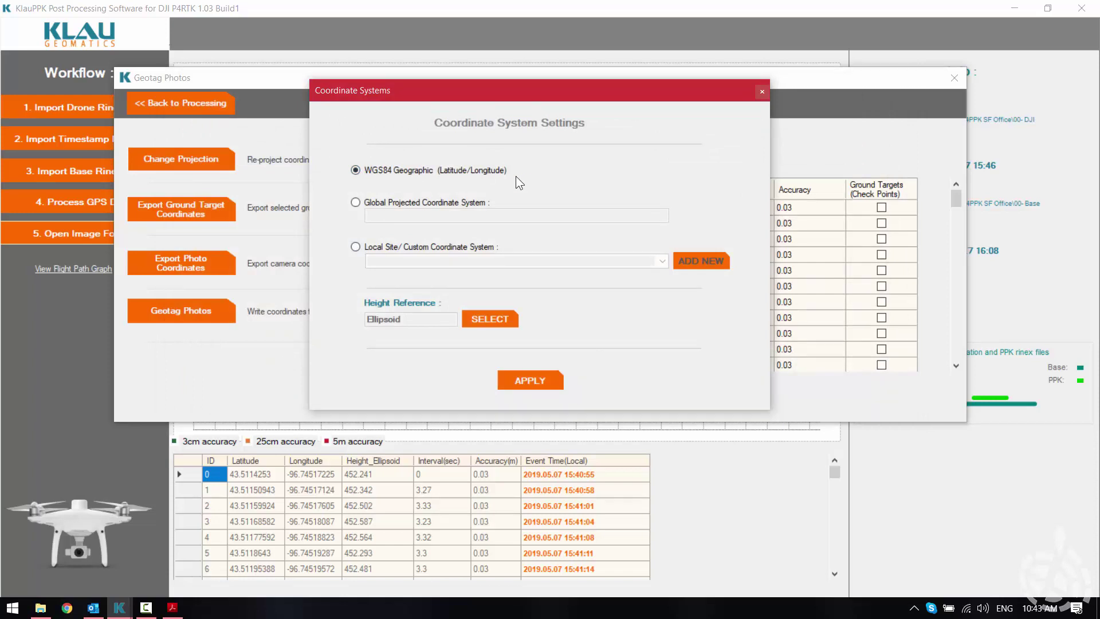
{"action": "left_click", "coordinate": [544, 382]}
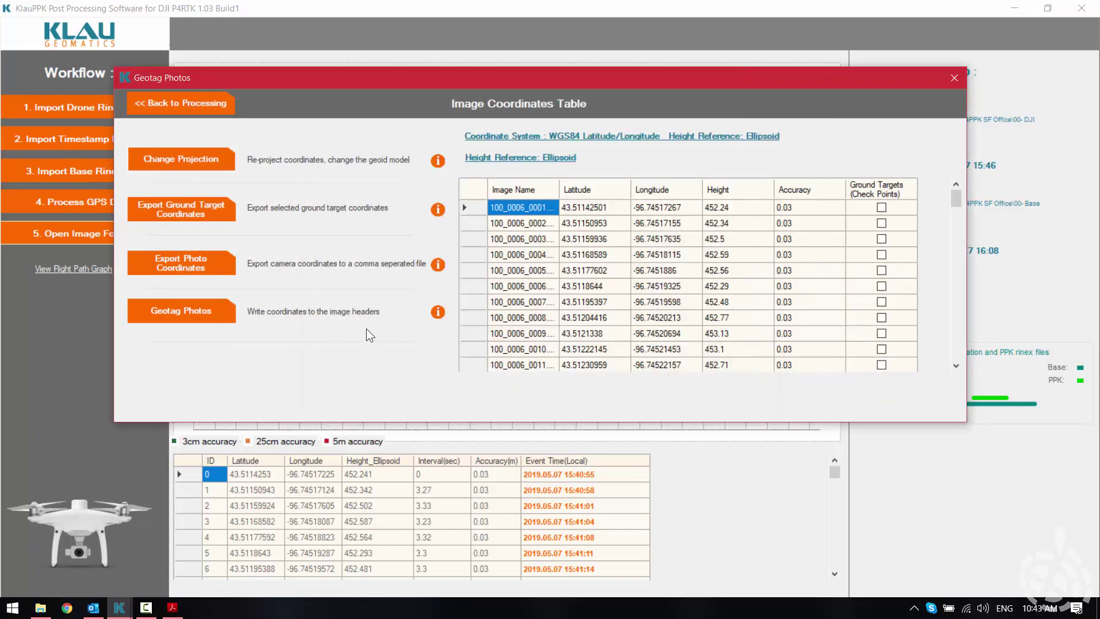
- Export the photo coordinates as comma-separated CSV 'EO File' into 00- DJI Flights/100_0006
{"action": "left_click", "coordinate": [184, 273]}
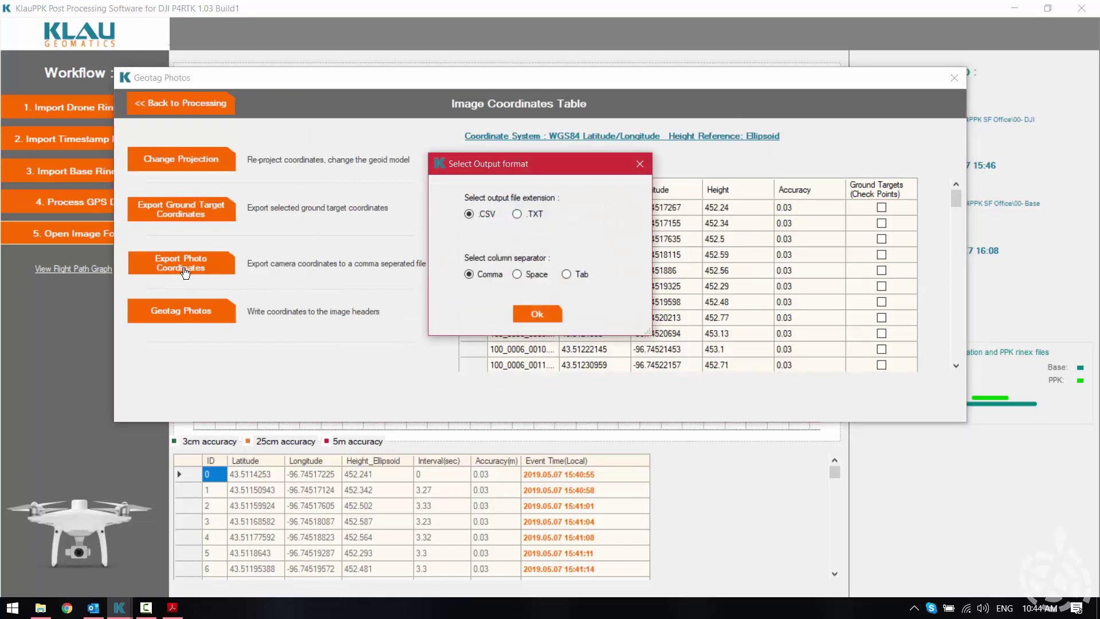
{"action": "left_click", "coordinate": [537, 314]}
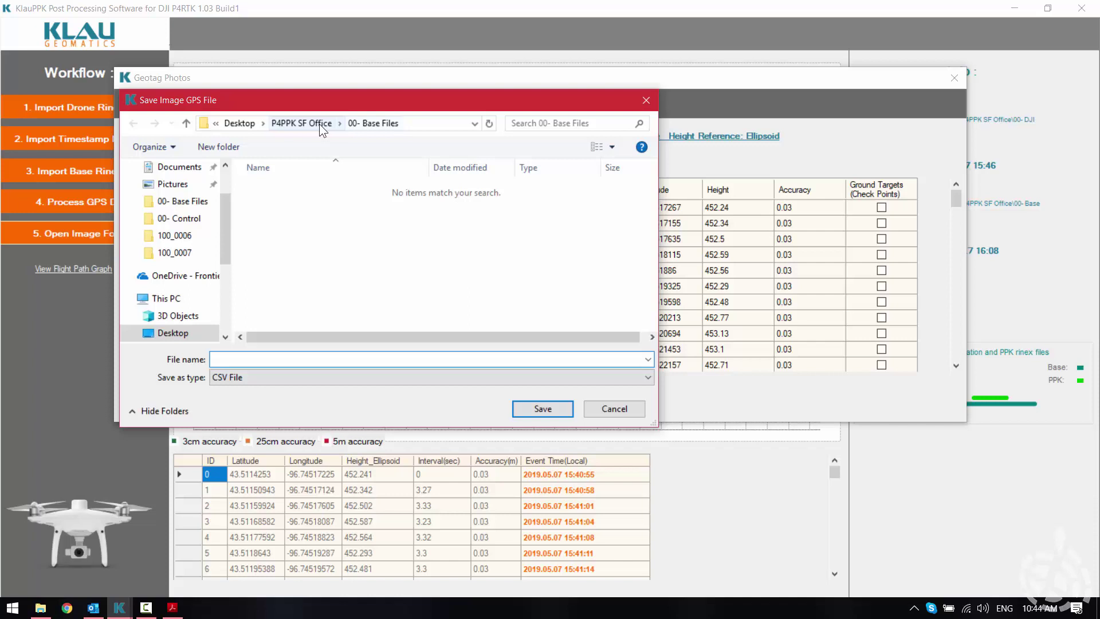
{"action": "left_click", "coordinate": [302, 122]}
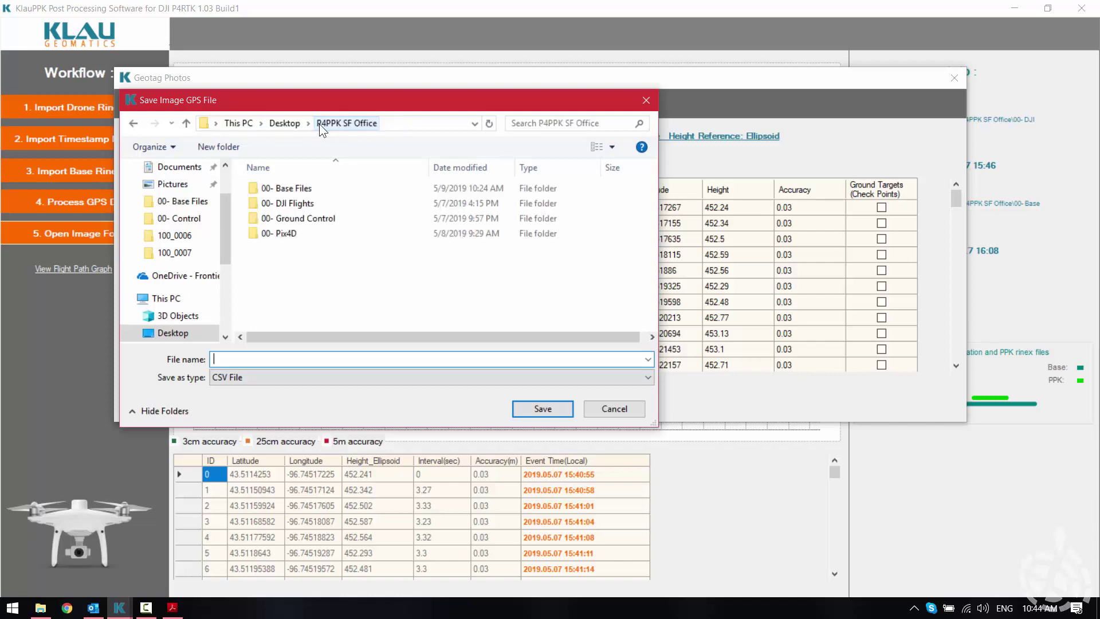
{"action": "double_click", "coordinate": [301, 202]}
{"action": "double_click", "coordinate": [295, 188]}
{"action": "left_click", "coordinate": [298, 359]}
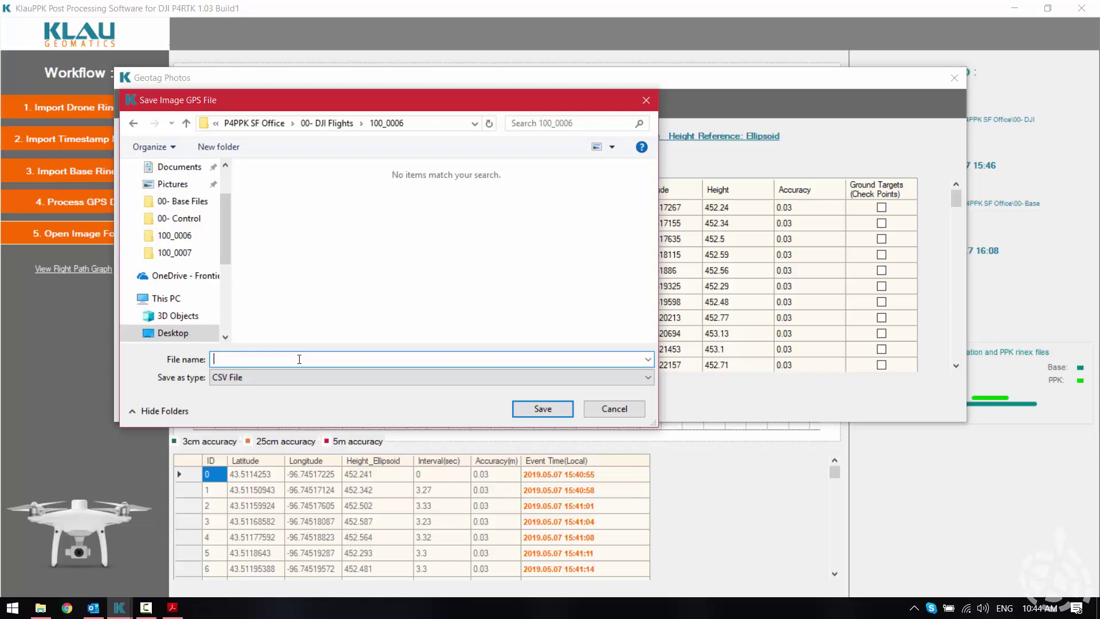
{"action": "type", "text": "EO File"}
- Save the coordinates as an EO File, then geotag the 100_0006 photos with processed coordinates
{"action": "left_click", "coordinate": [543, 408]}
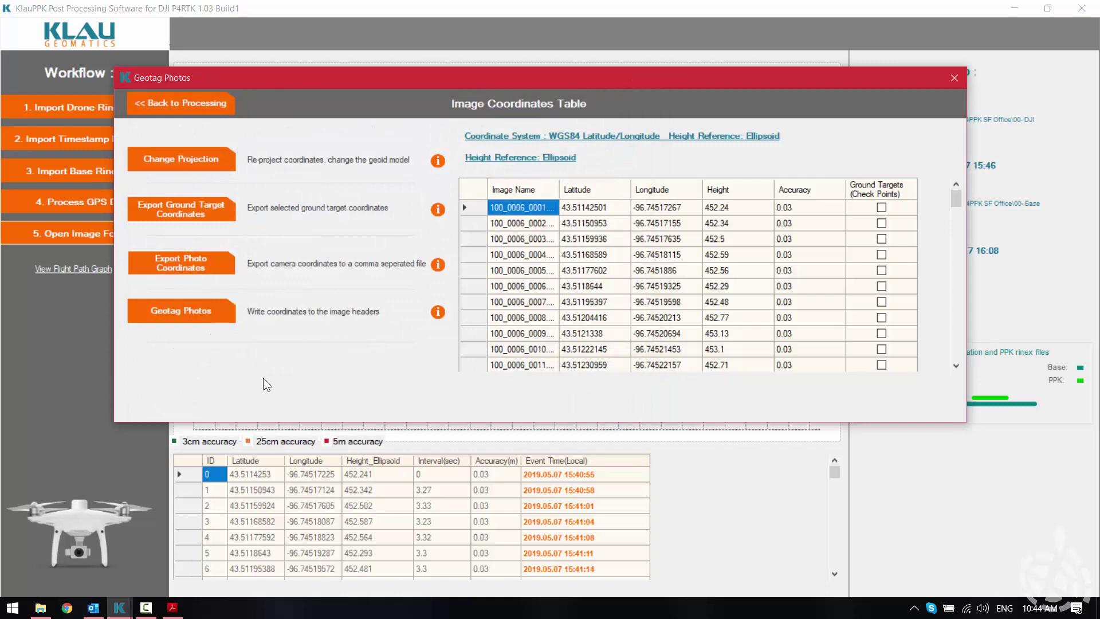
{"action": "left_click", "coordinate": [178, 316]}
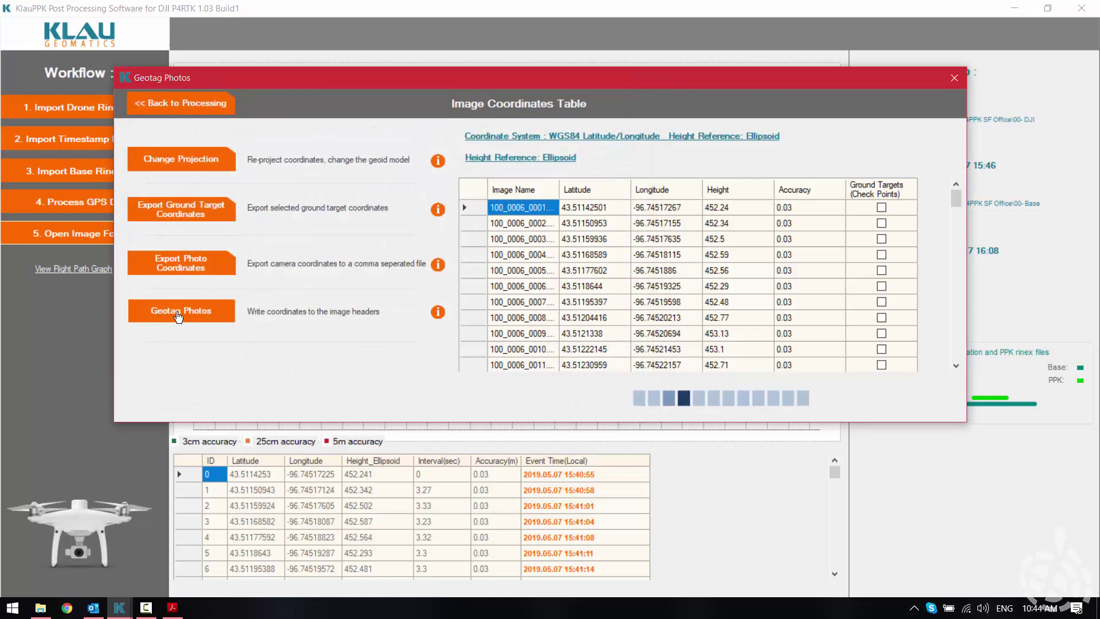